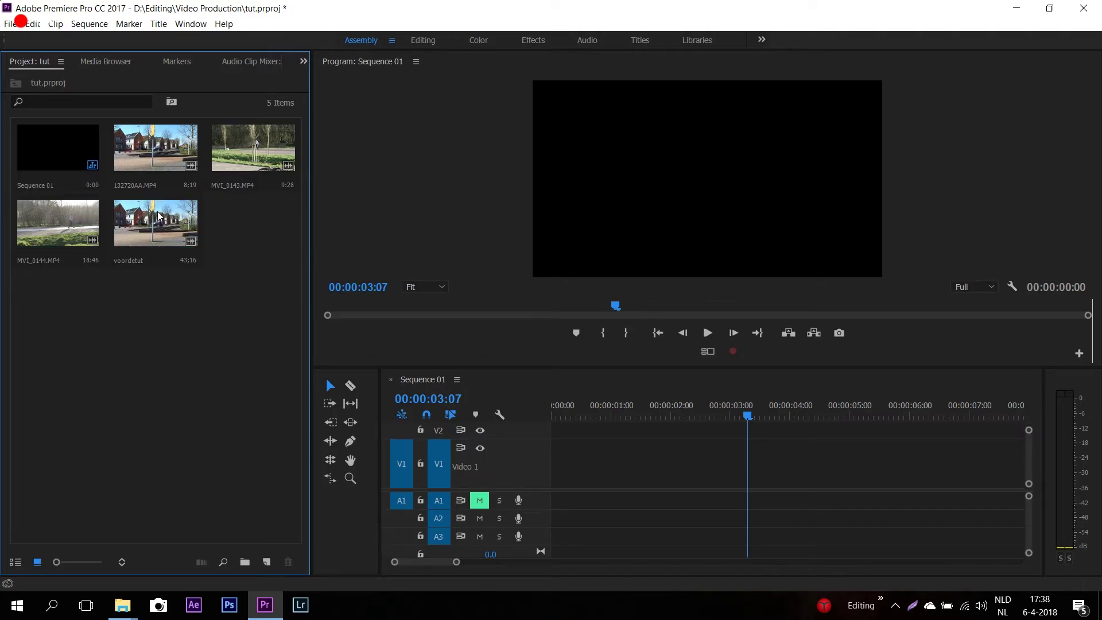
- Preview the 132720AA.MP4 clip in the Project panel, then clear the selection
click(156, 160)
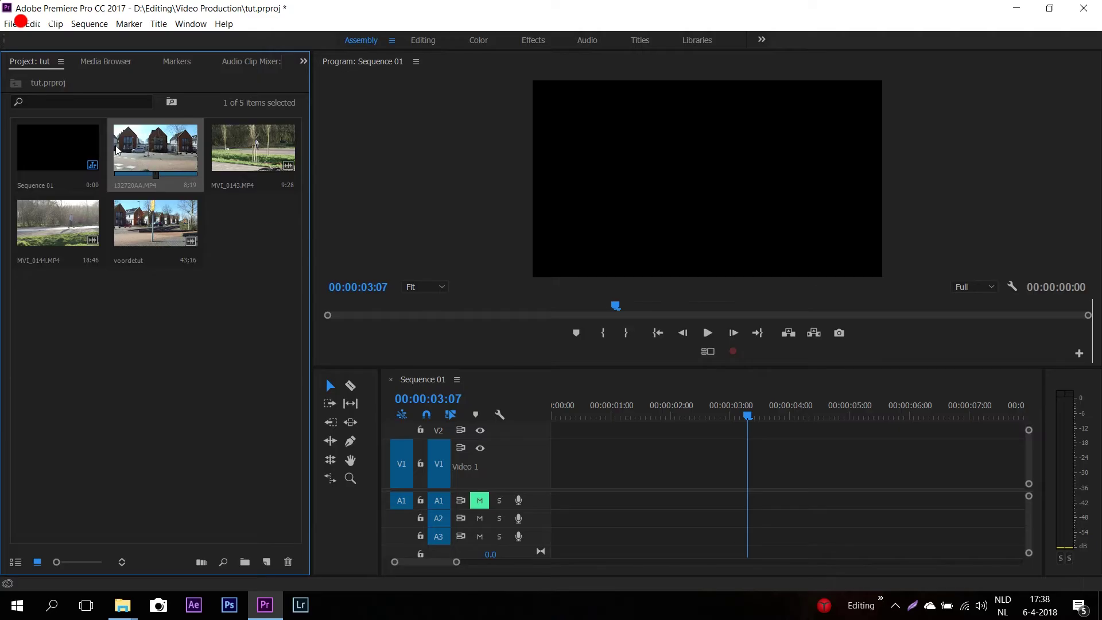
click(167, 282)
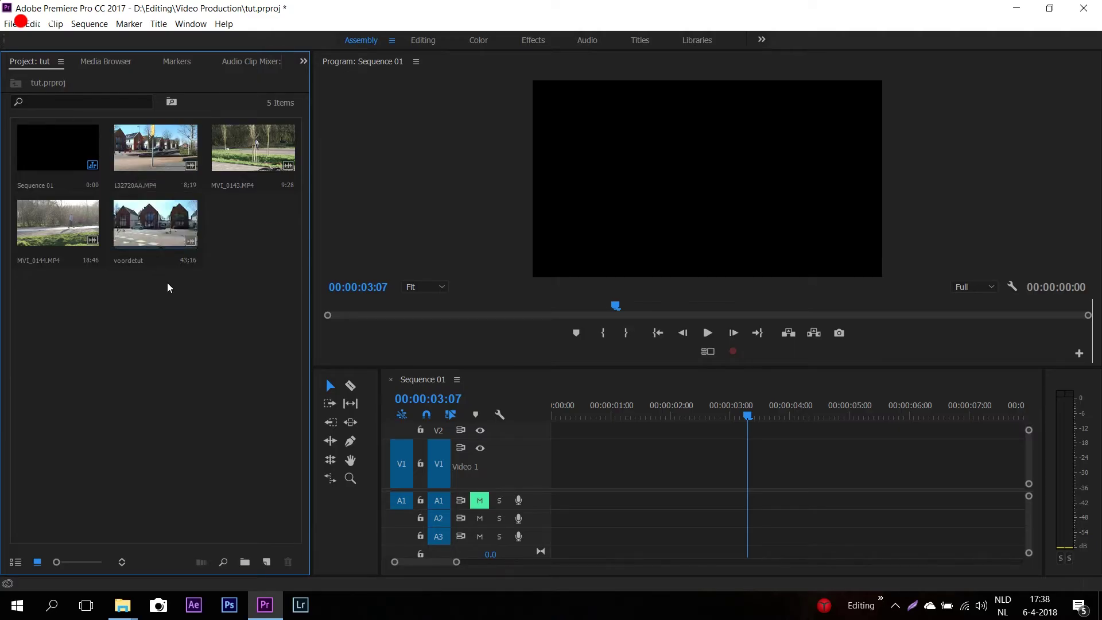
right_click(148, 228)
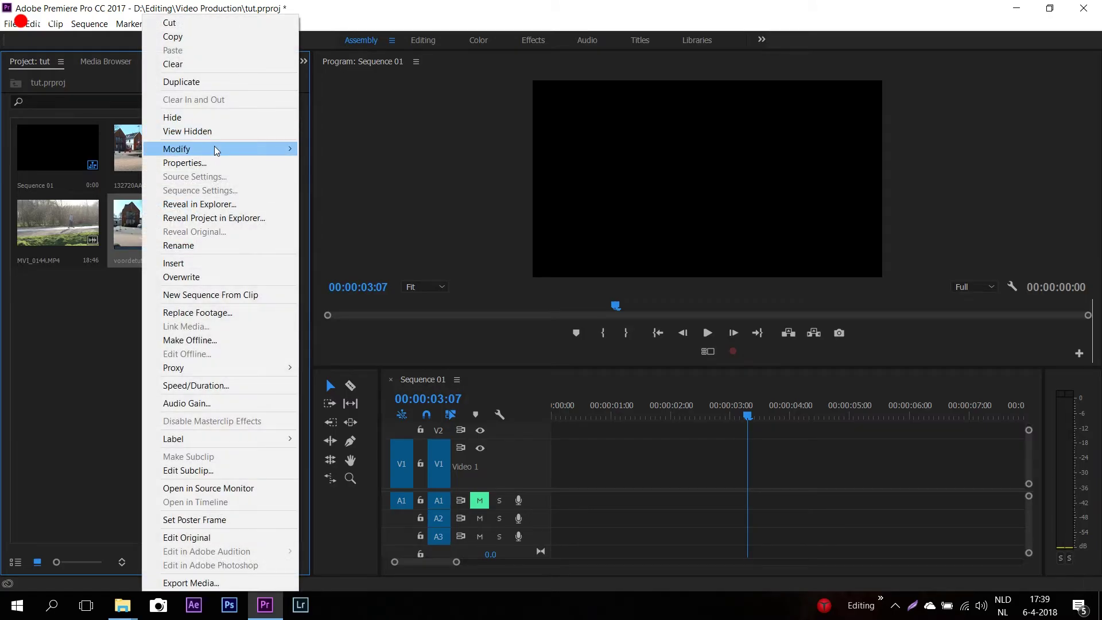
mouse_move(217, 150)
click(324, 163)
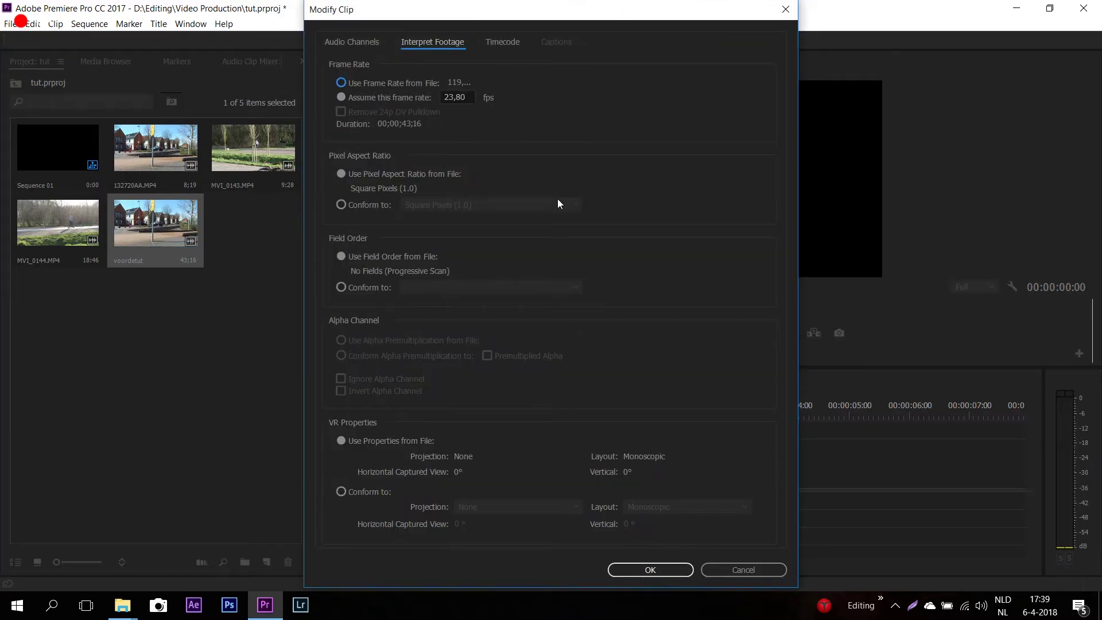
click(724, 566)
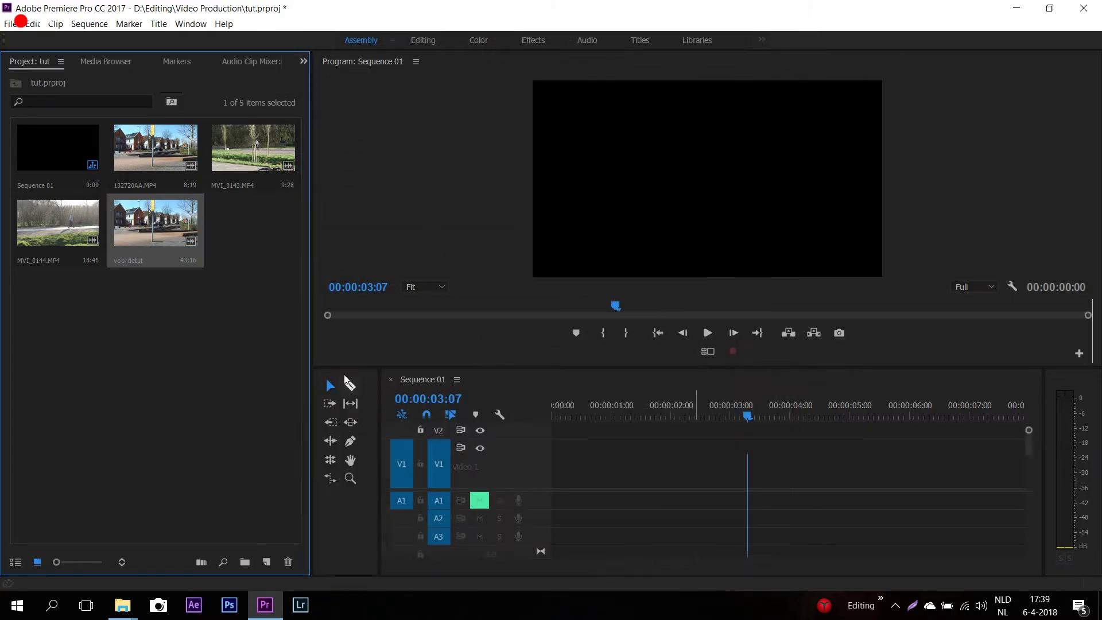
double_click(129, 230)
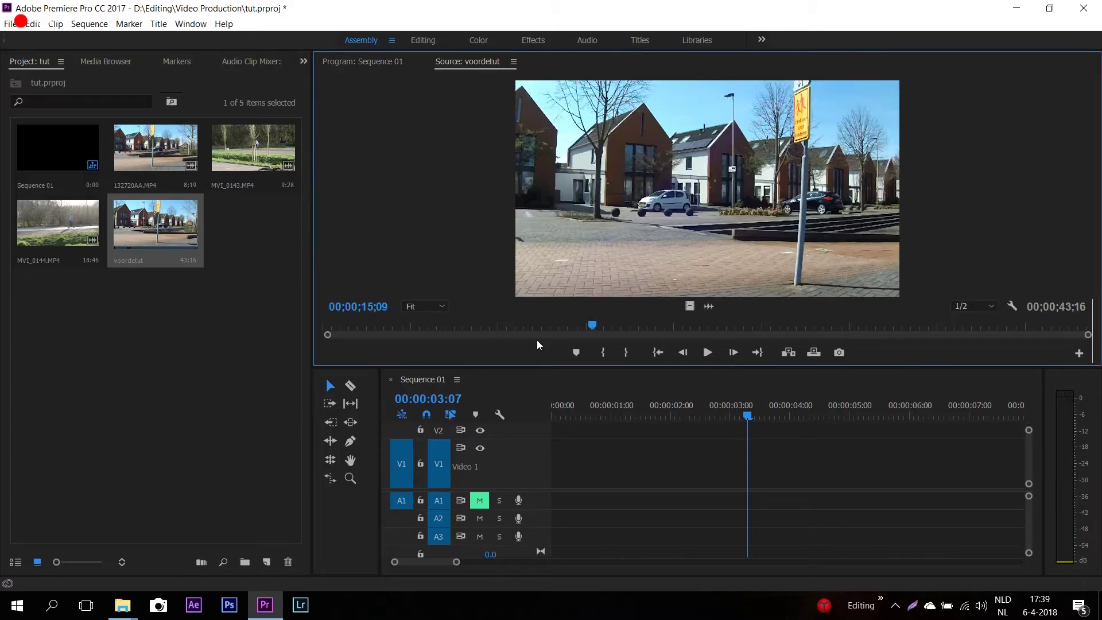
click(706, 354)
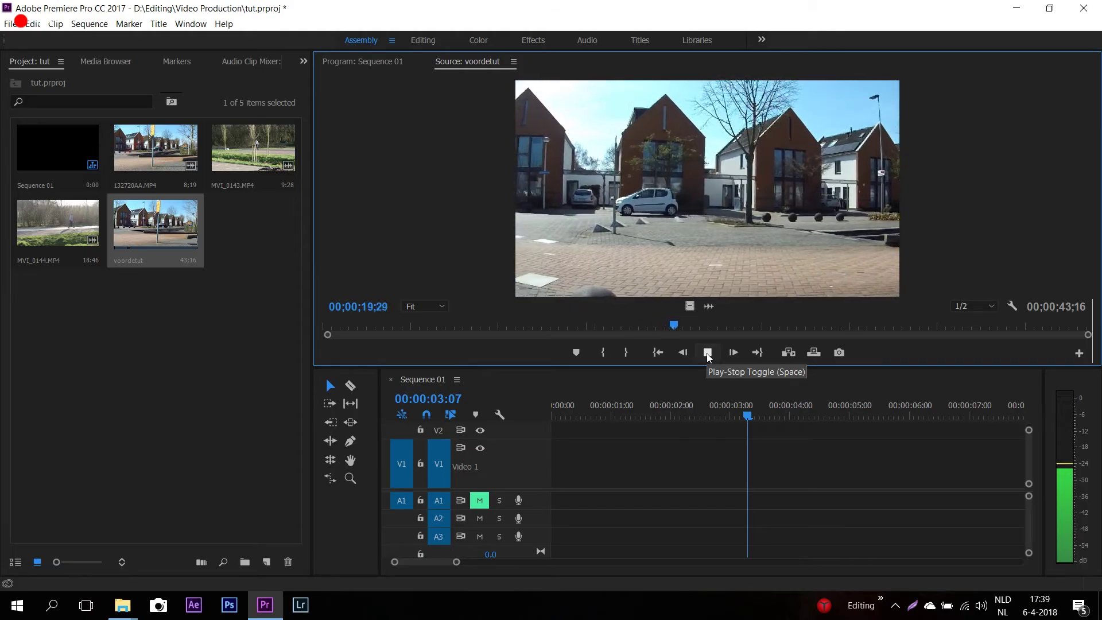
click(708, 354)
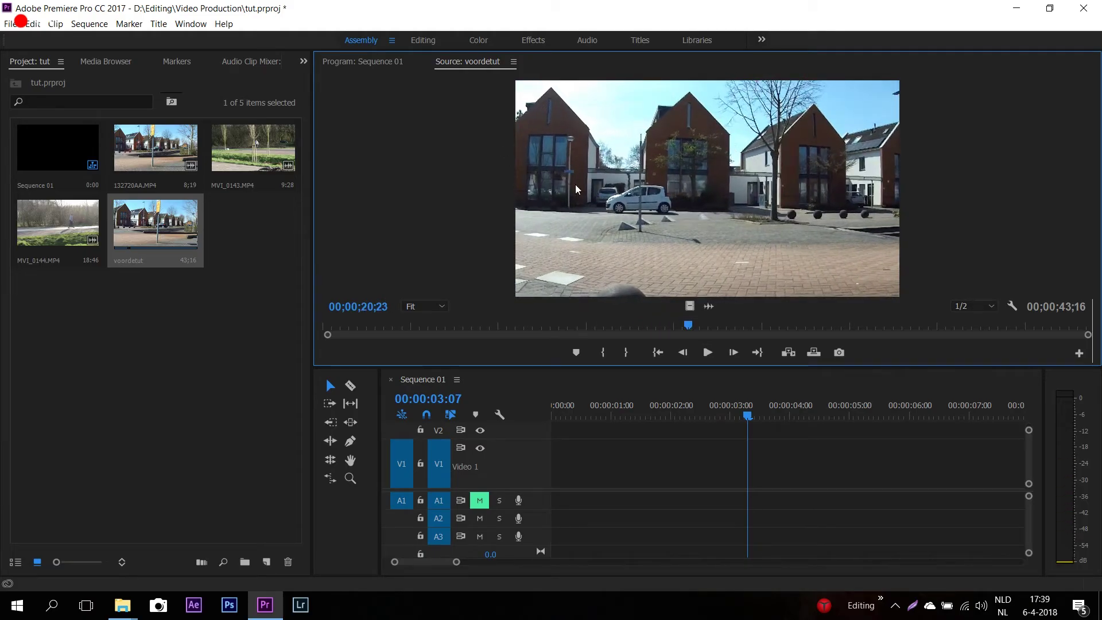
click(513, 61)
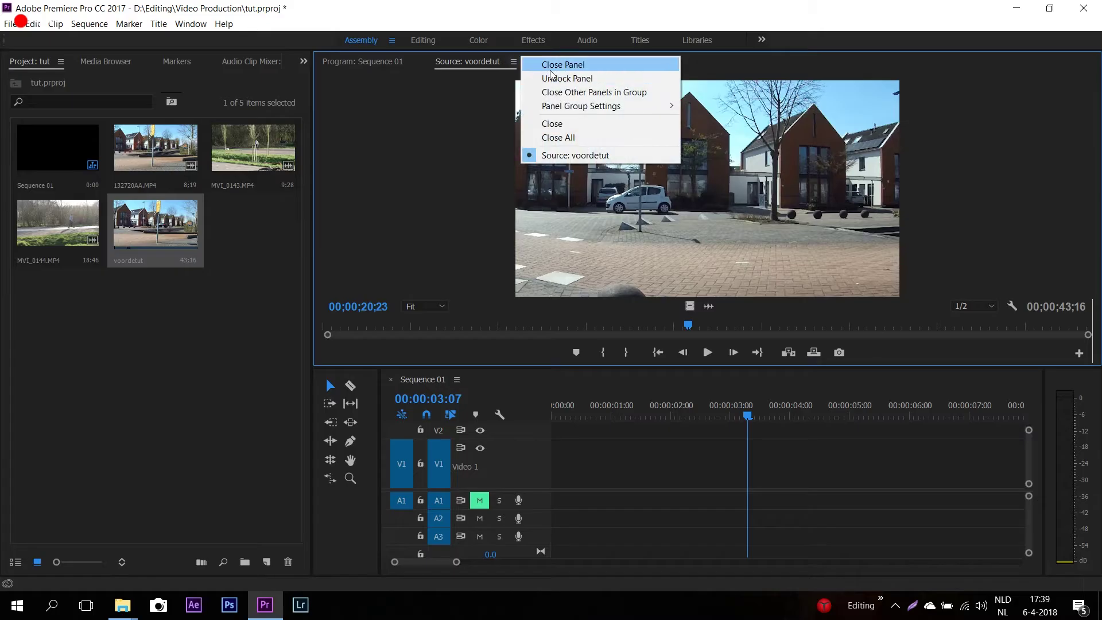
click(537, 67)
click(191, 369)
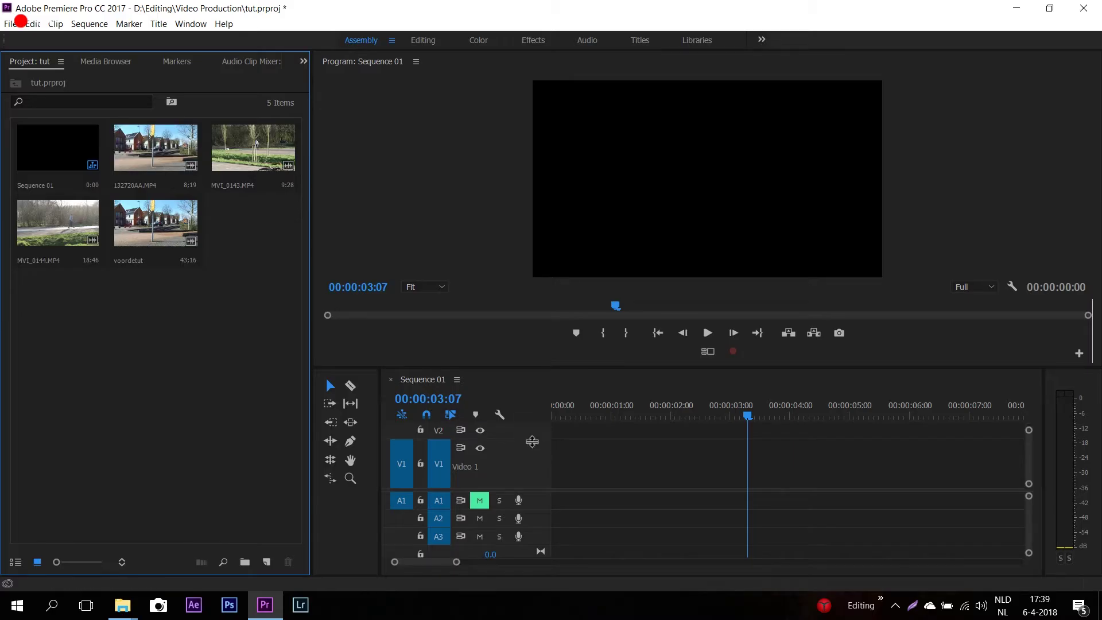
drag(139, 167, 544, 448)
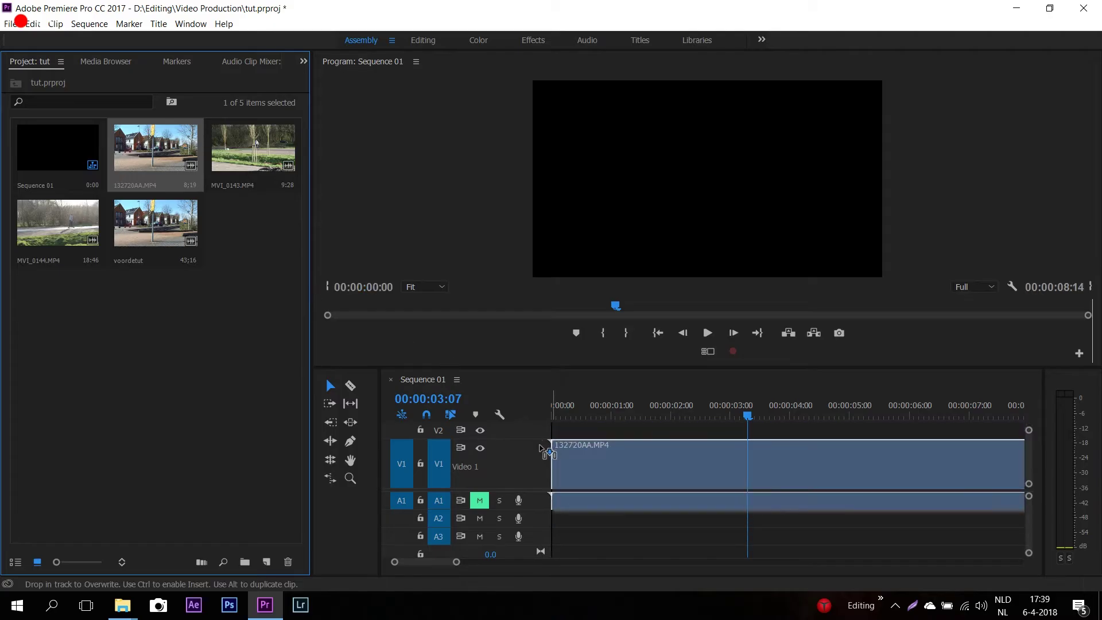
- Place 132720AA.MP4 on Video 1, keep the existing sequence settings, and show Time Remapping > Speed
drag(542, 448, 541, 448)
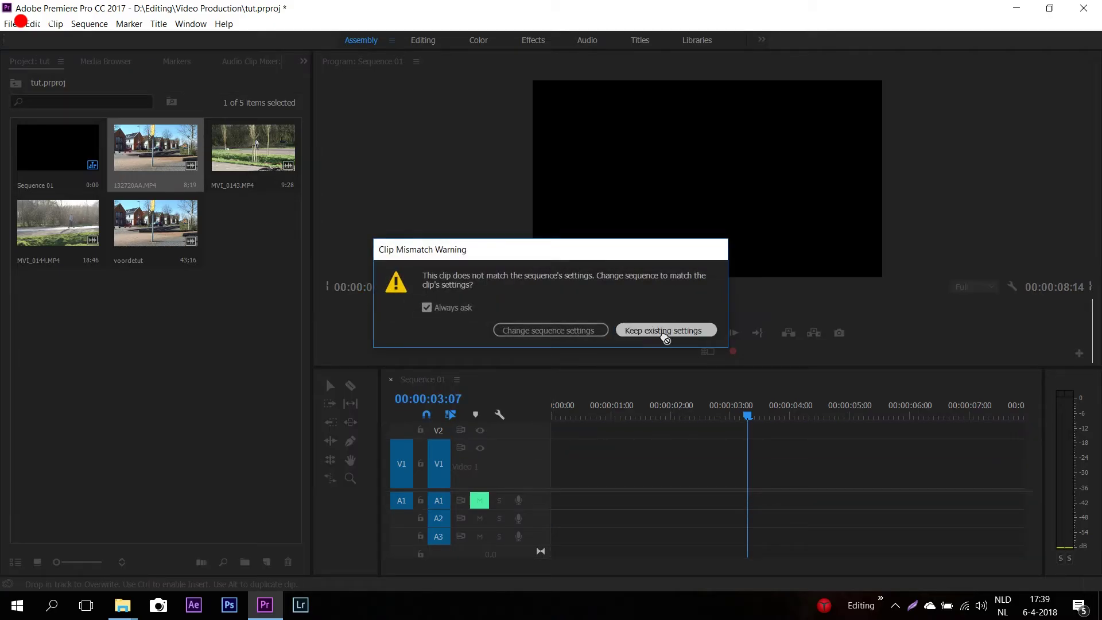
click(665, 331)
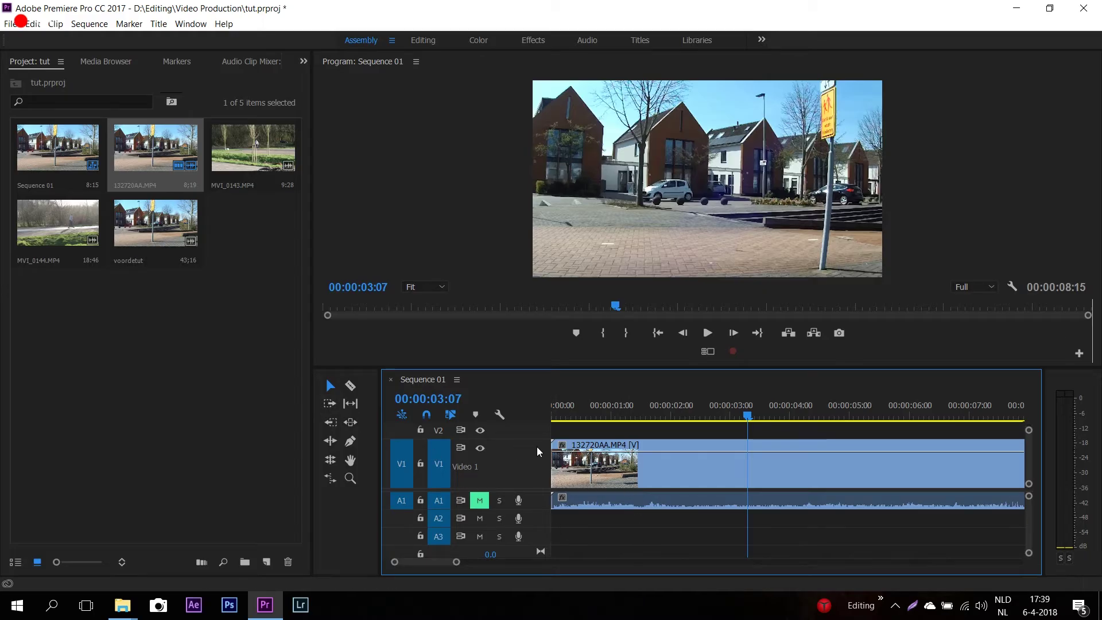
click(562, 445)
mouse_move(635, 485)
click(709, 483)
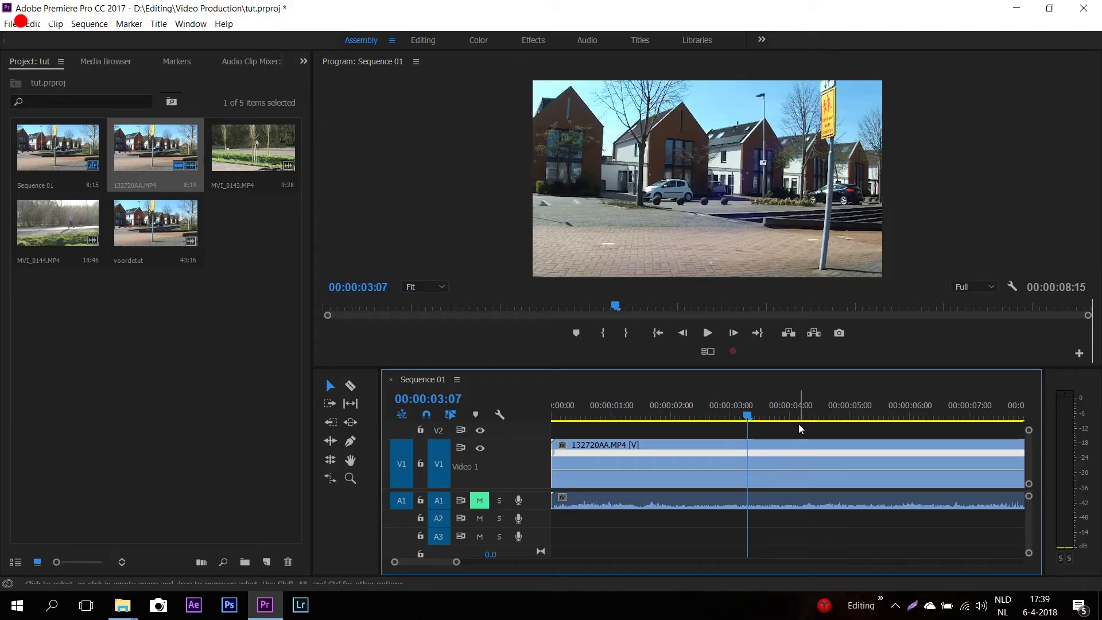
- Park the playhead exactly on 00:00:03:07 and switch to the Pen tool
drag(750, 418, 484, 424)
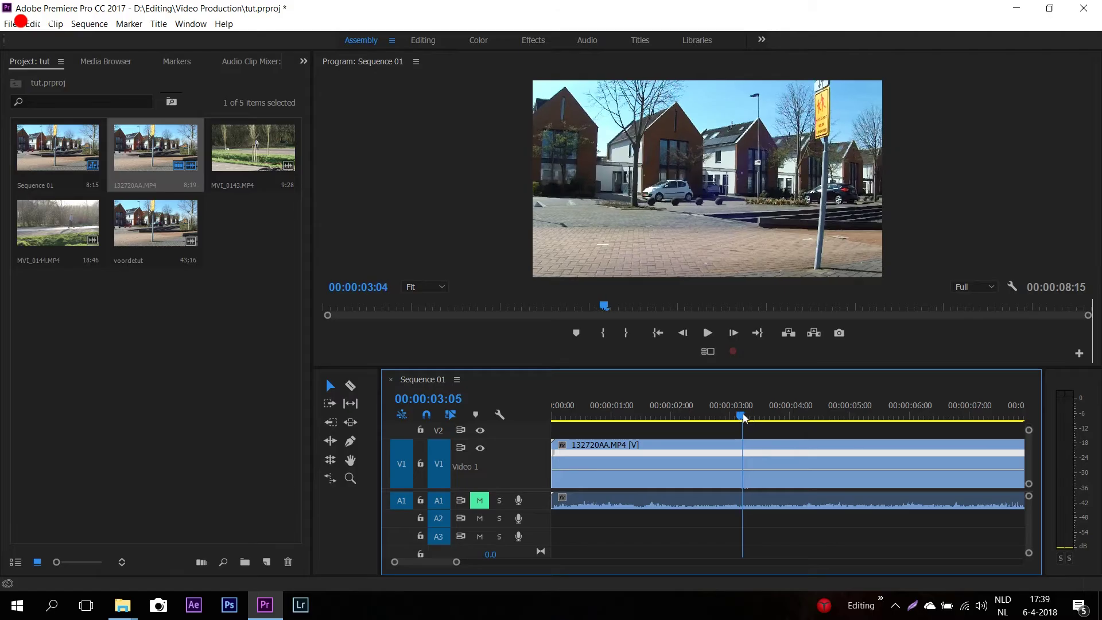
drag(514, 426, 697, 429)
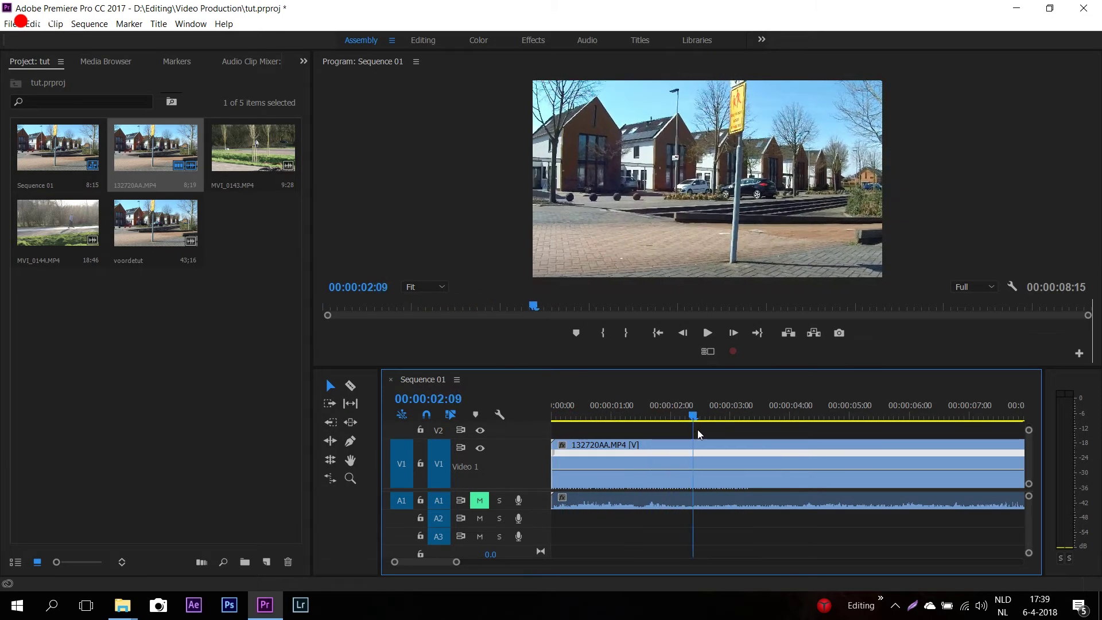
drag(698, 430, 805, 453)
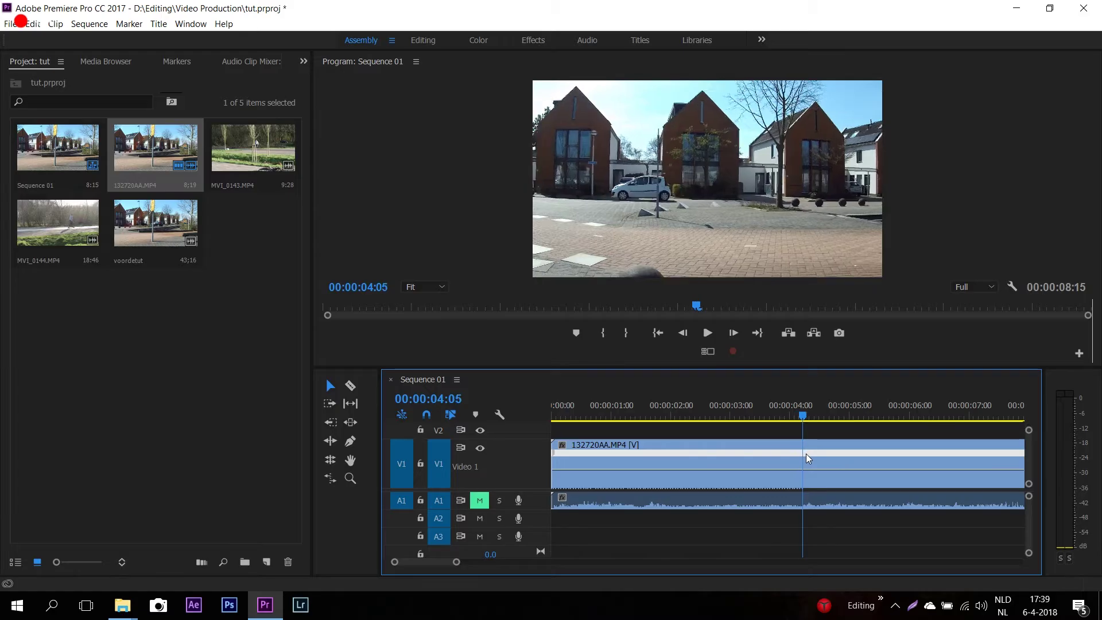
mouse_move(805, 454)
mouse_down()
mouse_move(896, 458)
mouse_move(753, 446)
mouse_up()
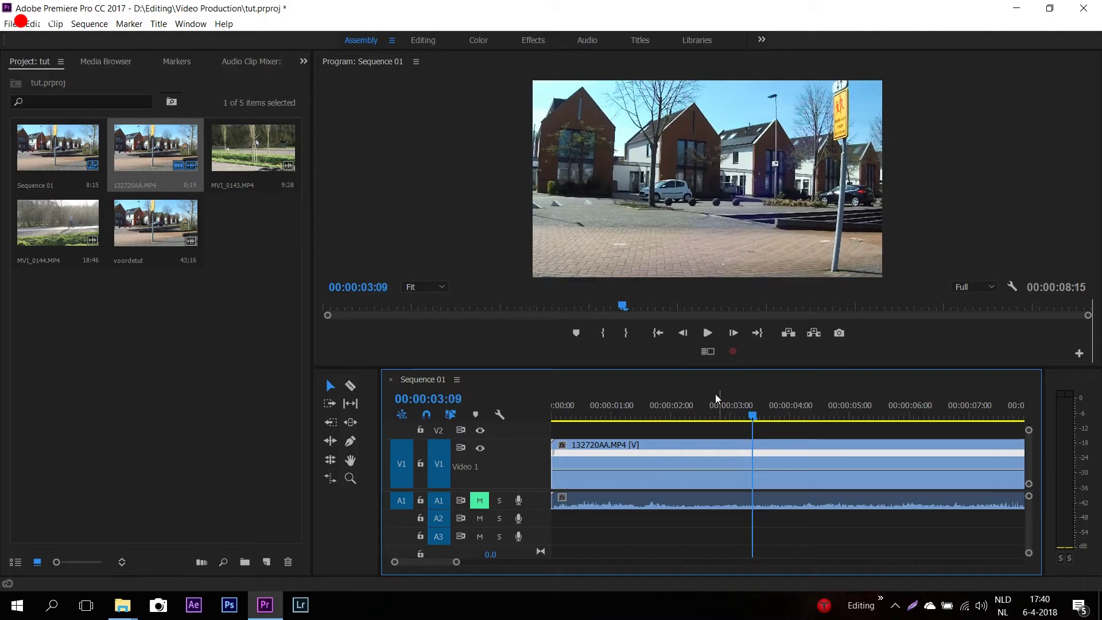
click(684, 336)
click(684, 336)
click(685, 336)
click(729, 335)
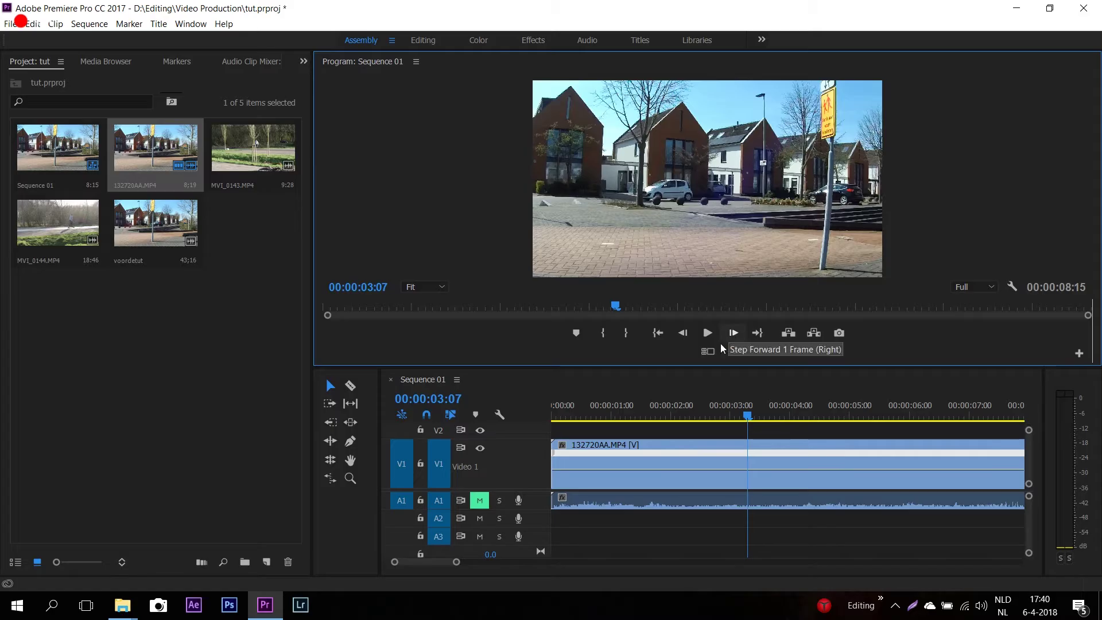
click(351, 442)
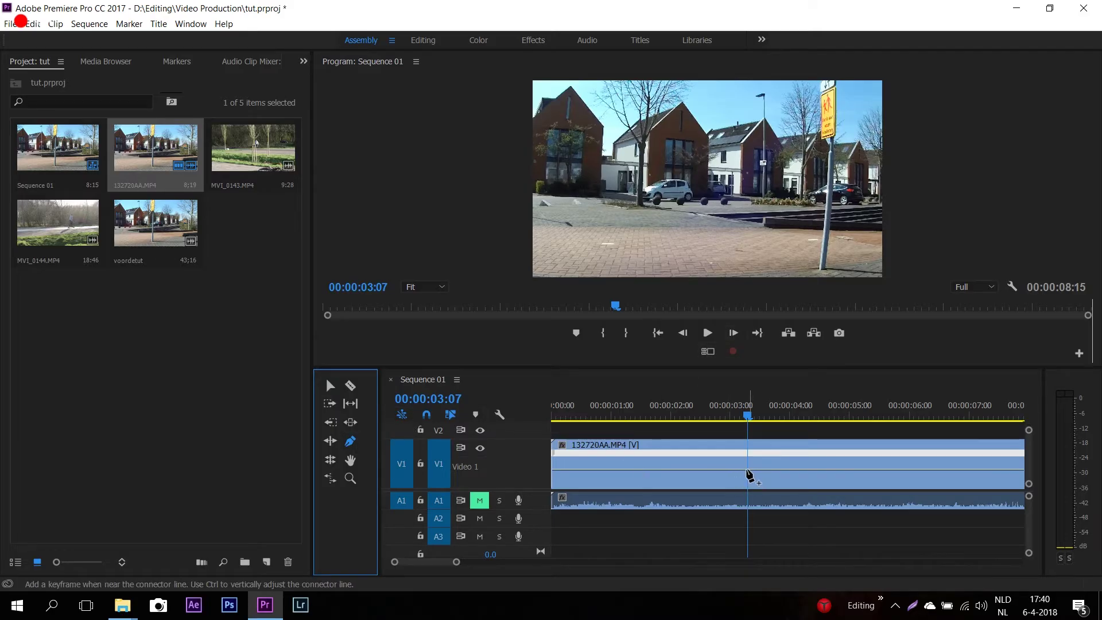
- Add a speed keyframe at 00:00:03:07 and make the Video 1 track taller
click(749, 475)
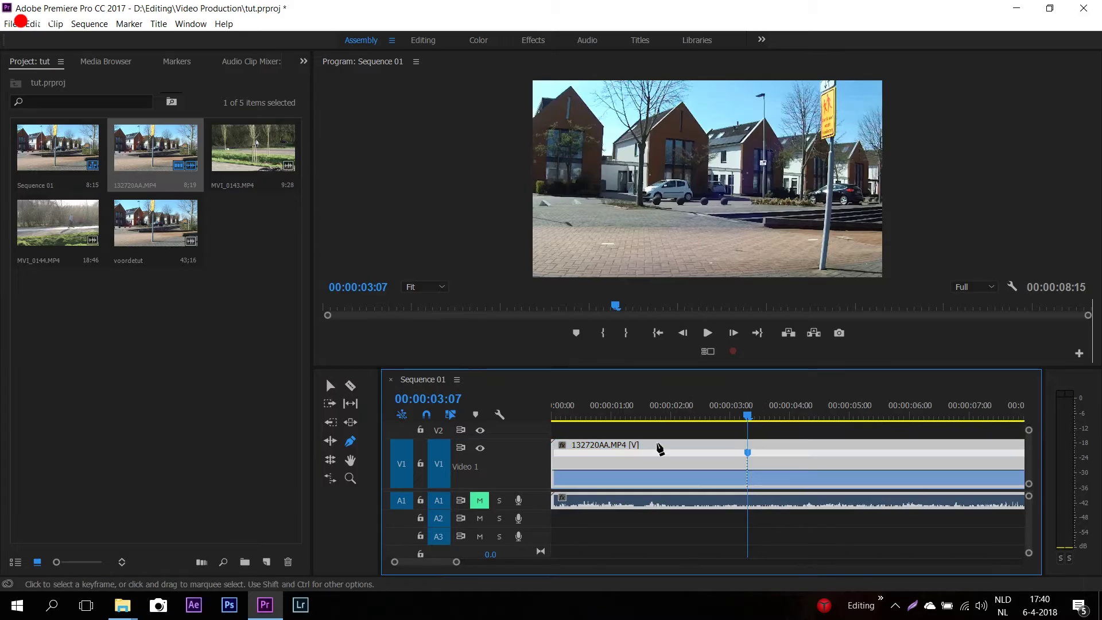
click(330, 385)
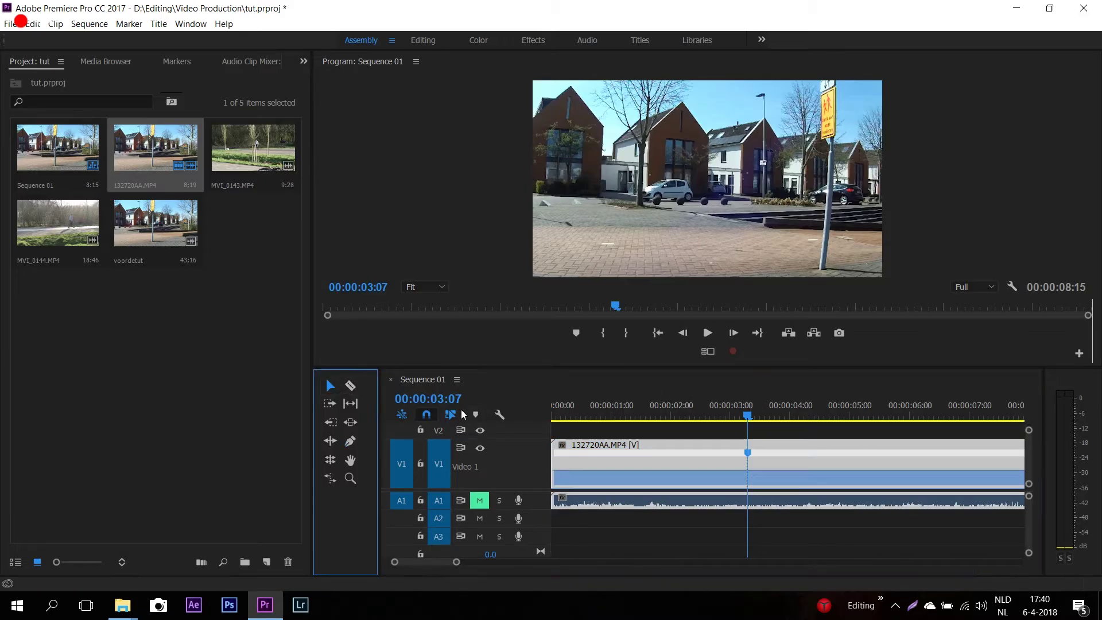
mouse_move(749, 455)
mouse_down()
mouse_move(767, 455)
mouse_move(744, 454)
mouse_up()
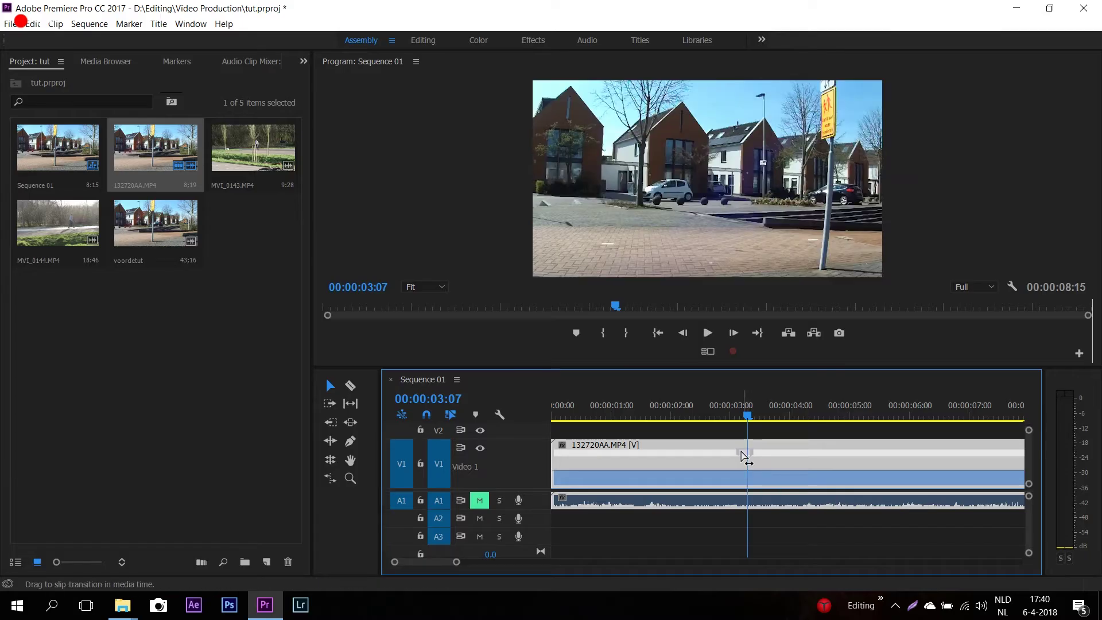
double_click(749, 465)
drag(753, 461, 744, 452)
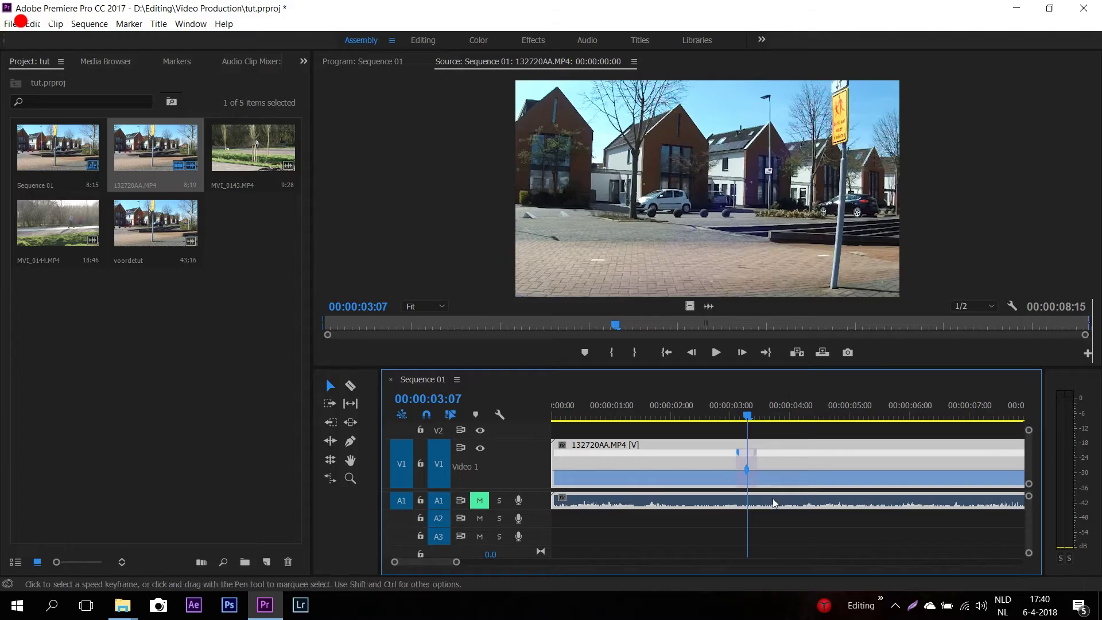
drag(459, 565, 442, 563)
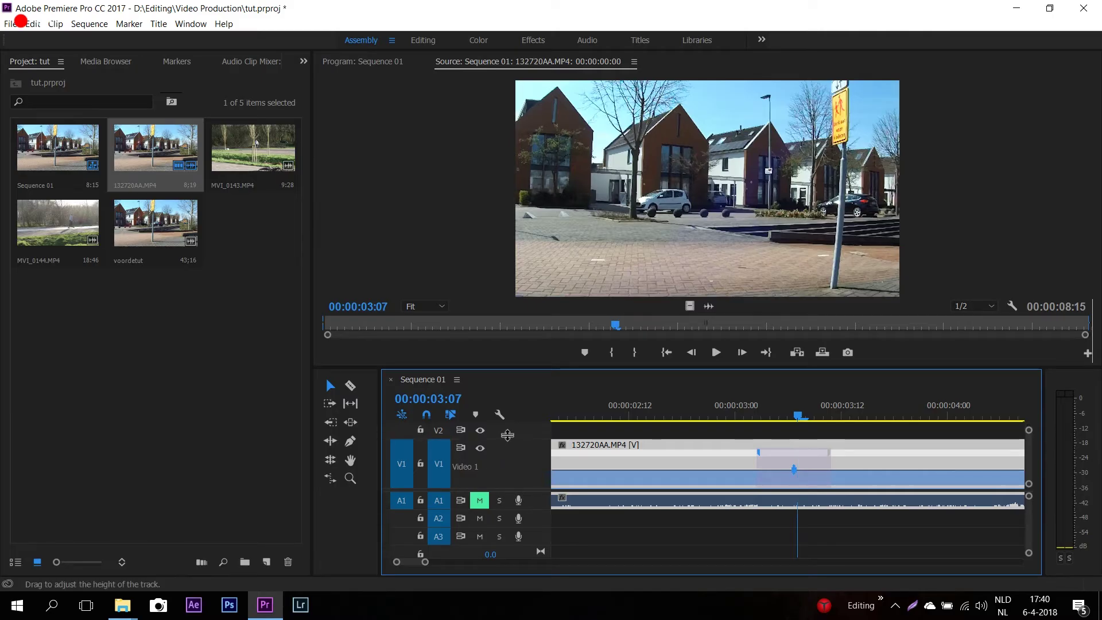
drag(508, 442, 508, 436)
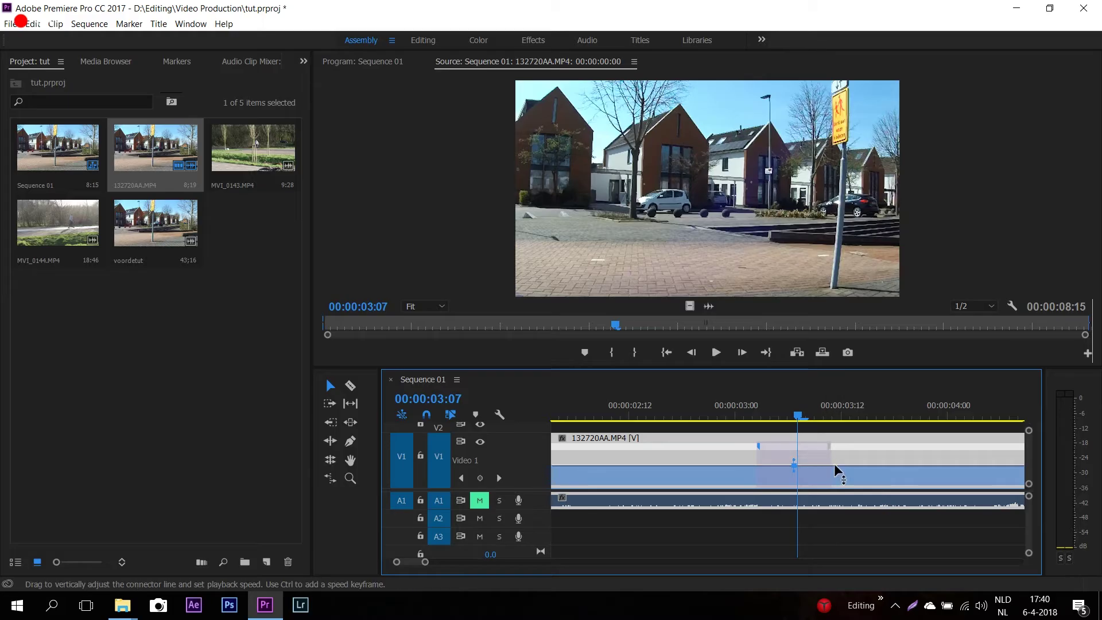
- Pull the speed down into slow motion, shorten the ramp, and ease it into a smooth curve
drag(834, 466, 835, 514)
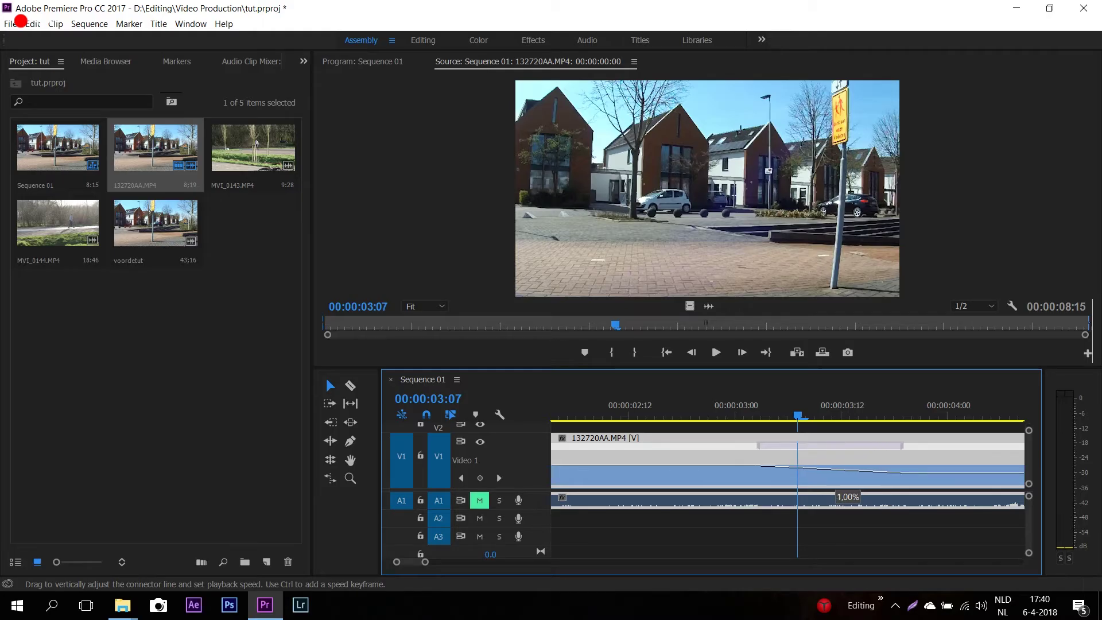
drag(902, 452, 797, 448)
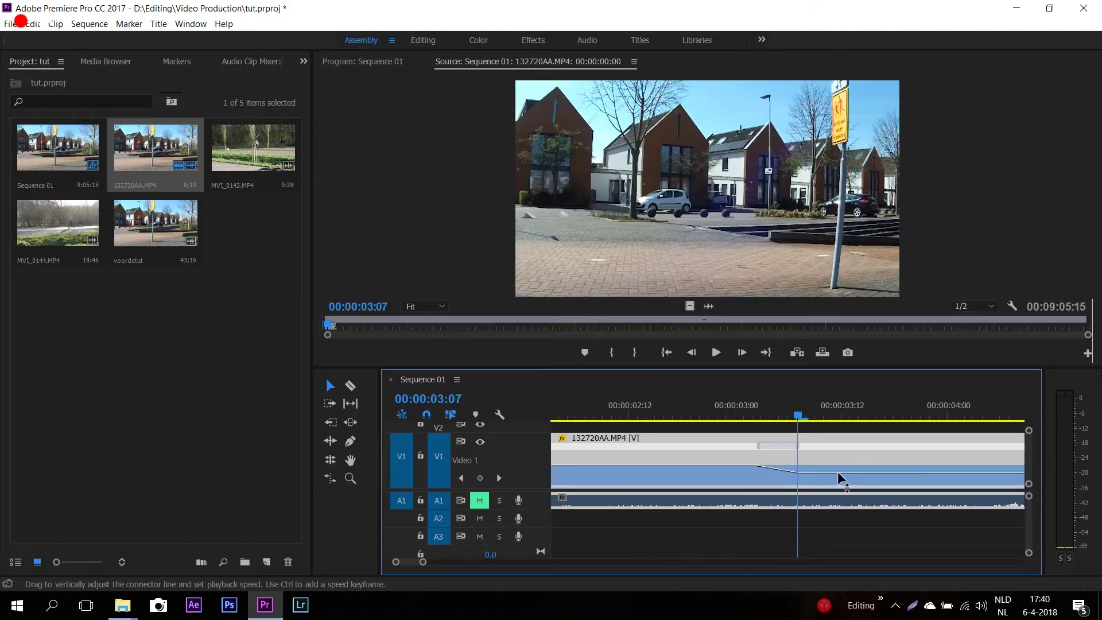
drag(845, 474, 848, 479)
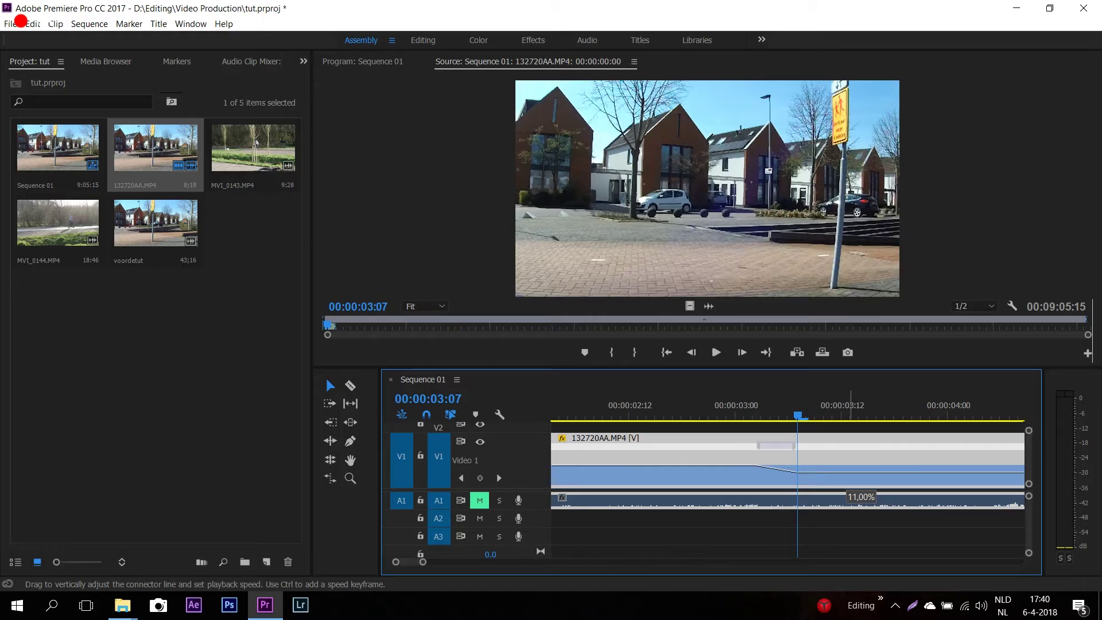
click(773, 448)
drag(771, 464, 758, 463)
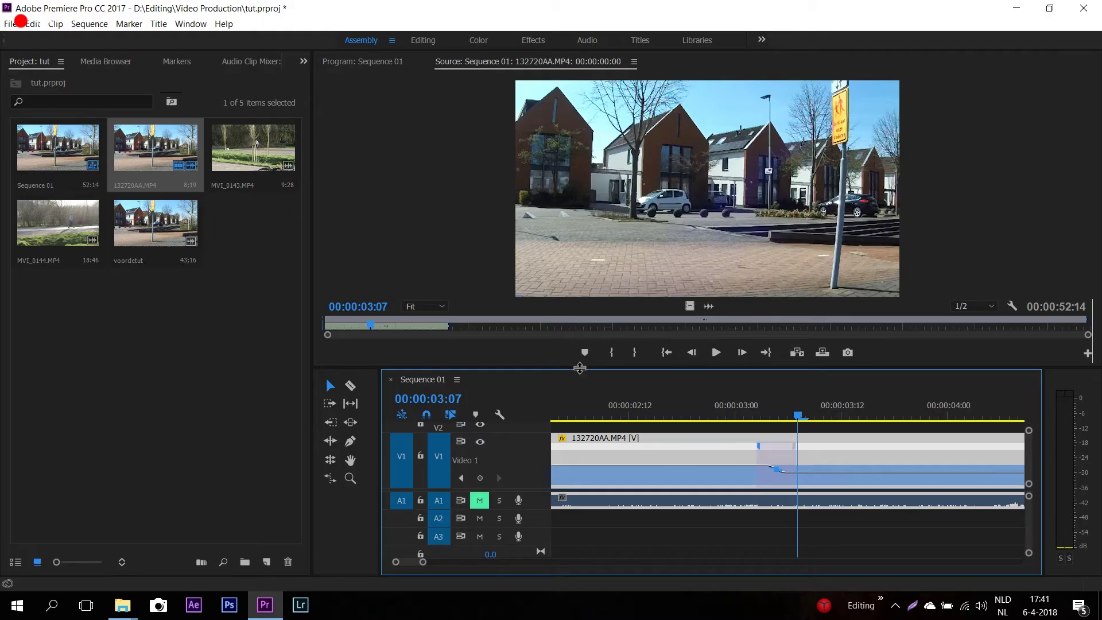
drag(580, 368, 579, 469)
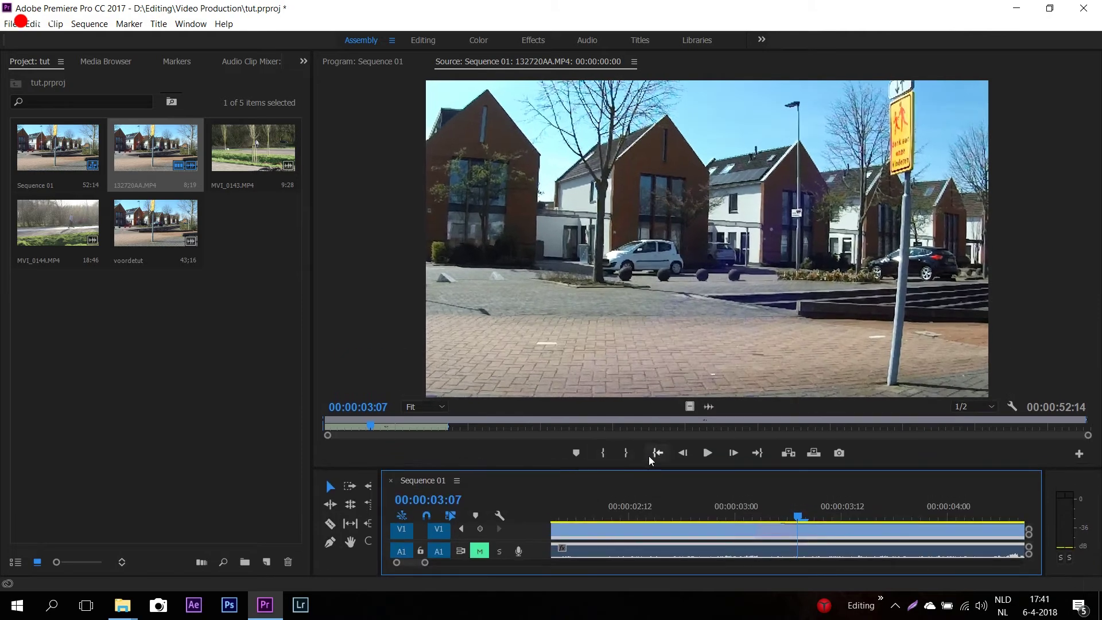
- Play the slowed clip from its start to 00:00:05:01, then shrink the monitor back
click(658, 452)
click(708, 453)
click(707, 453)
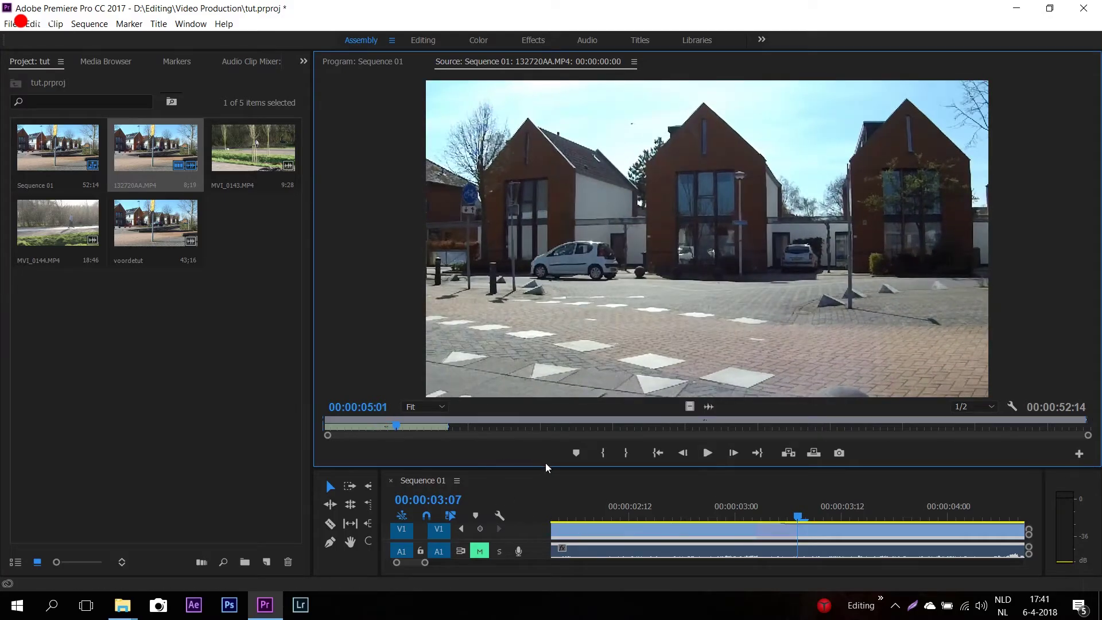
drag(549, 471, 586, 331)
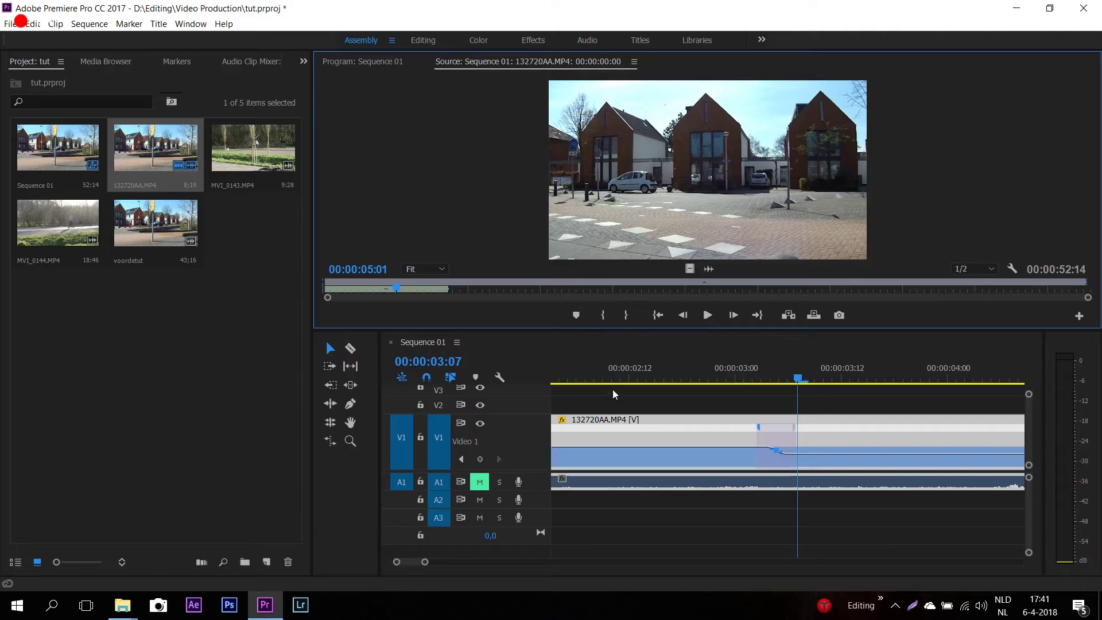
- Raise the slow-motion section's speed on the rubber band toward 29%
click(719, 443)
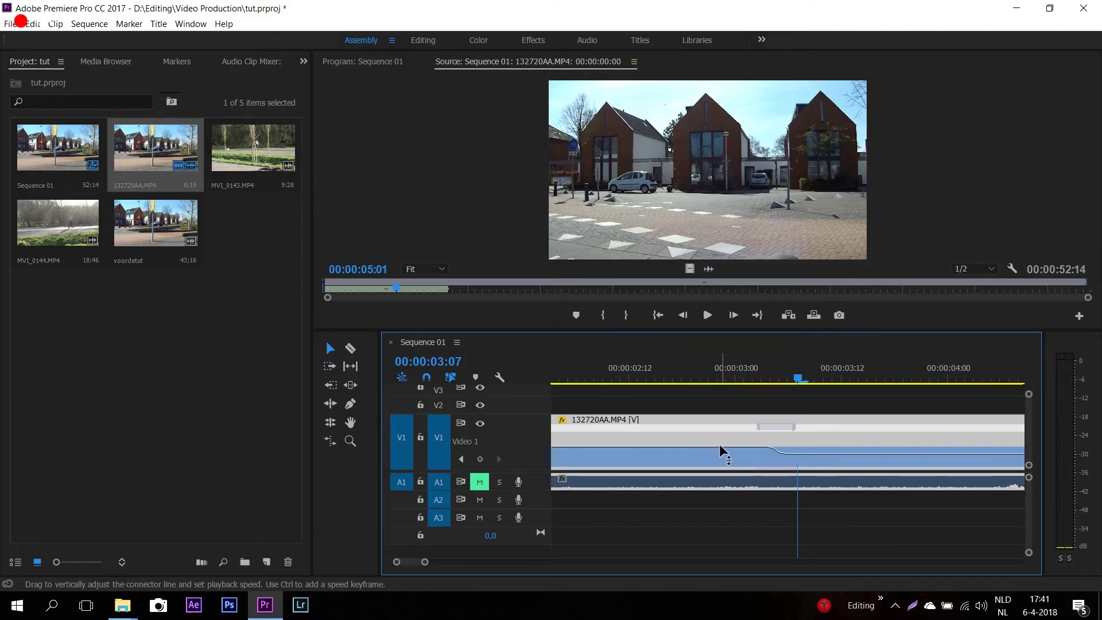
mouse_move(719, 443)
mouse_down()
mouse_move(718, 453)
mouse_move(706, 436)
mouse_up()
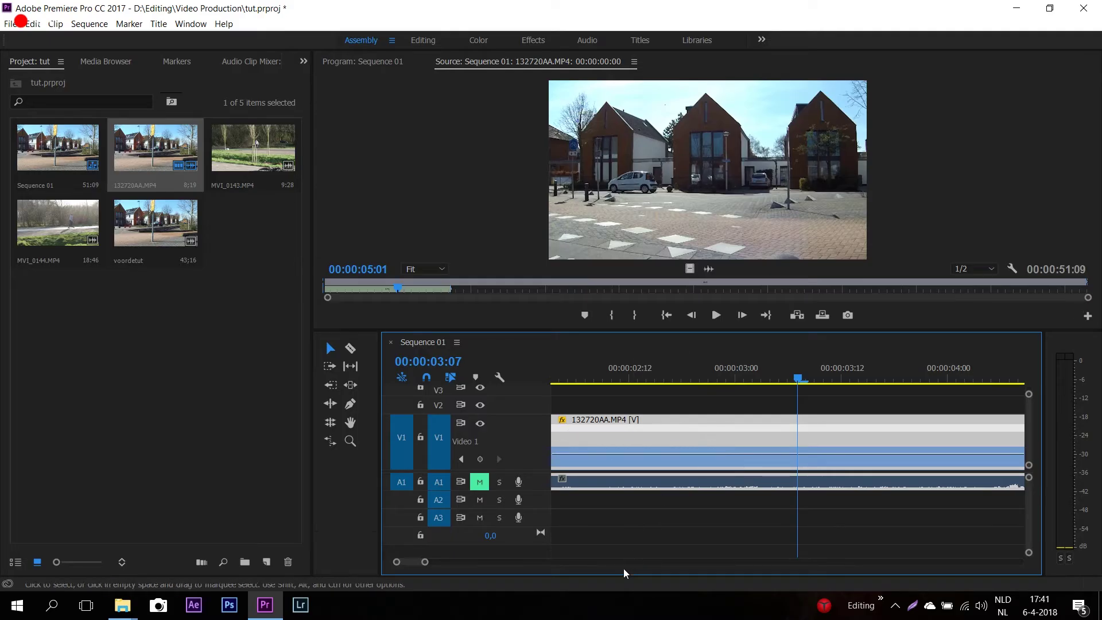
drag(406, 561, 399, 560)
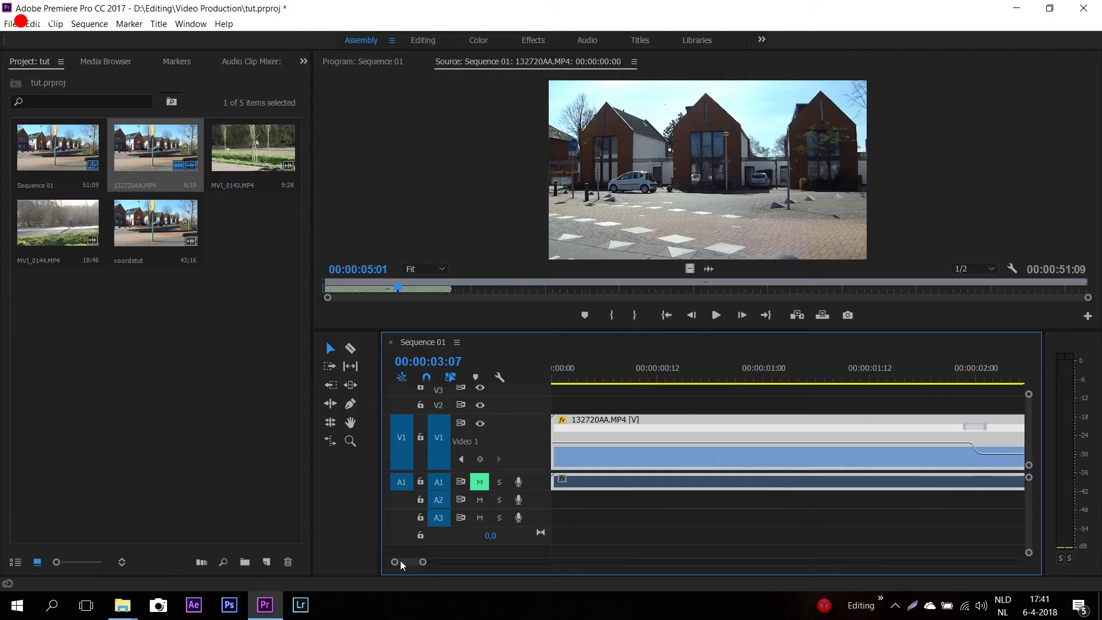
click(962, 380)
drag(962, 380, 1004, 374)
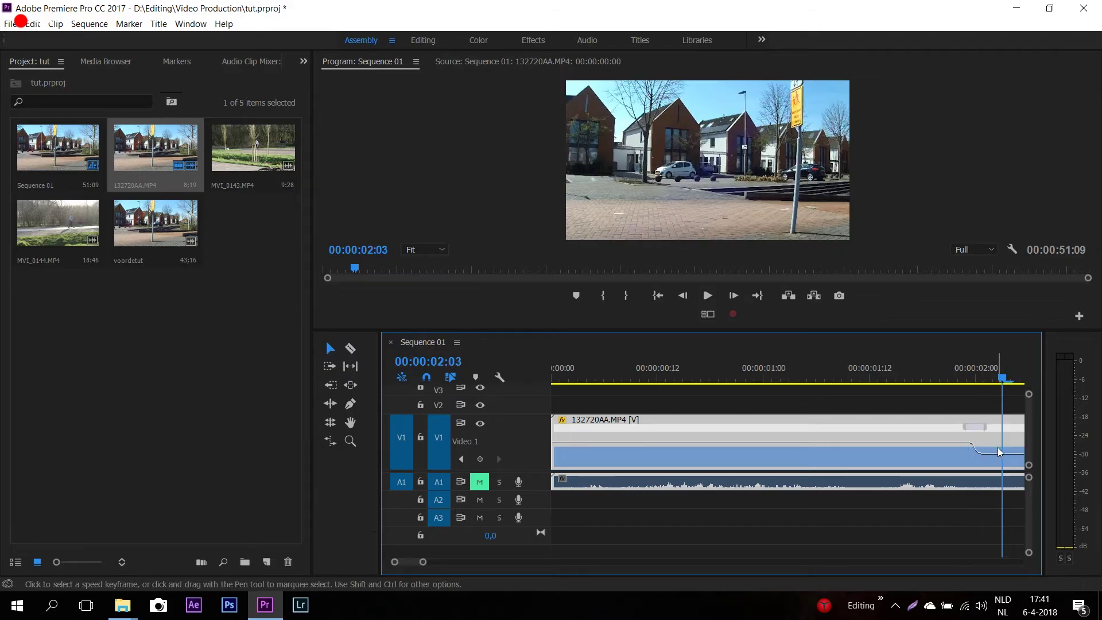
drag(1006, 456, 1005, 452)
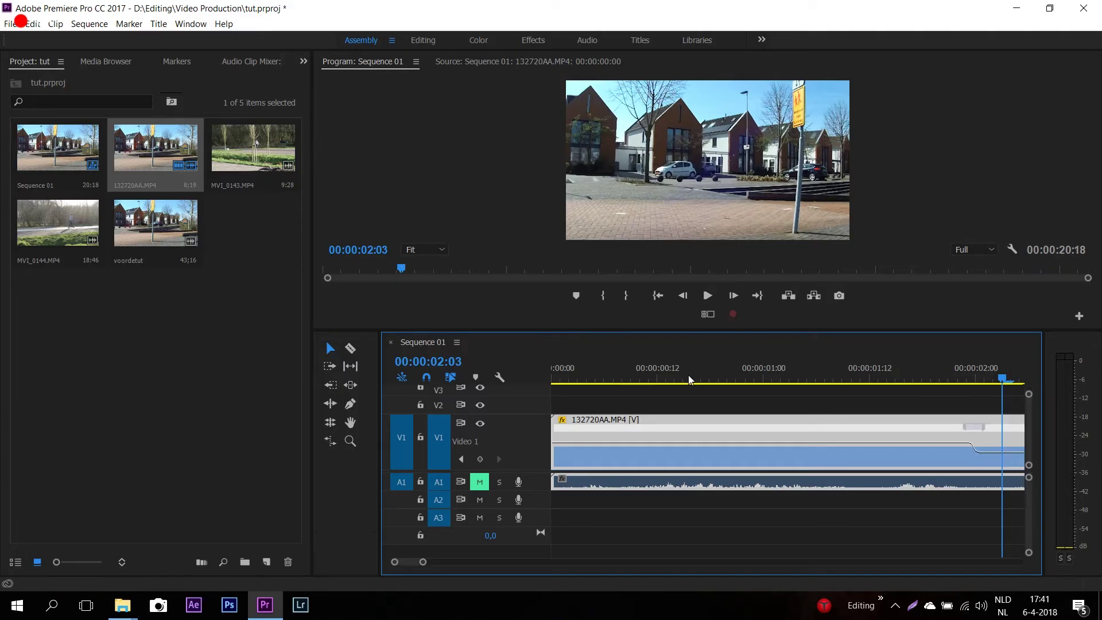
drag(424, 563, 443, 564)
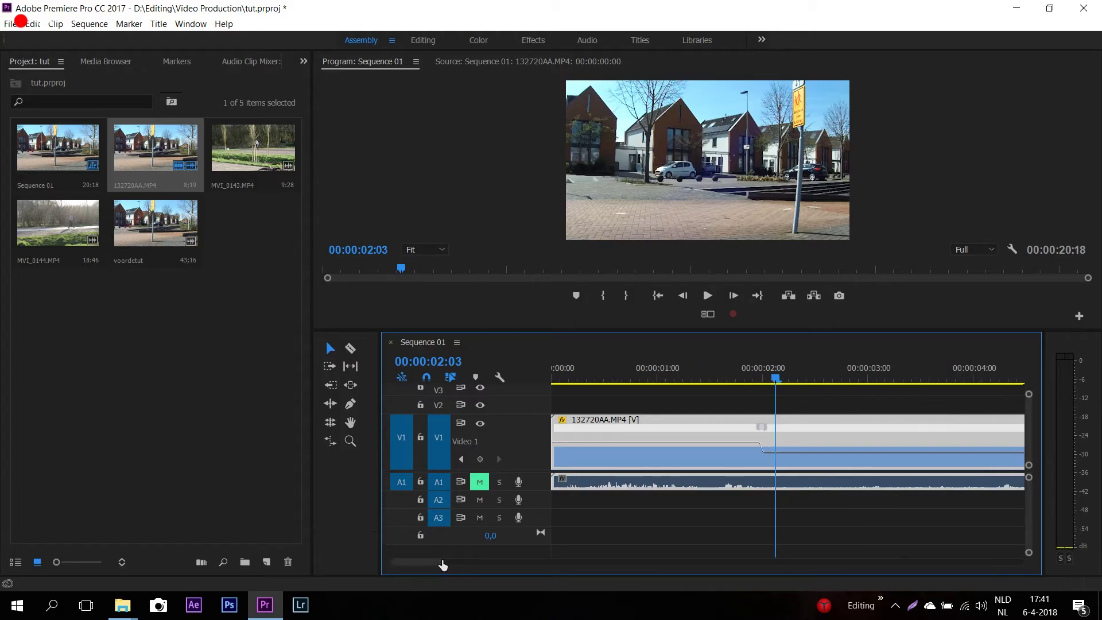
drag(443, 565, 434, 571)
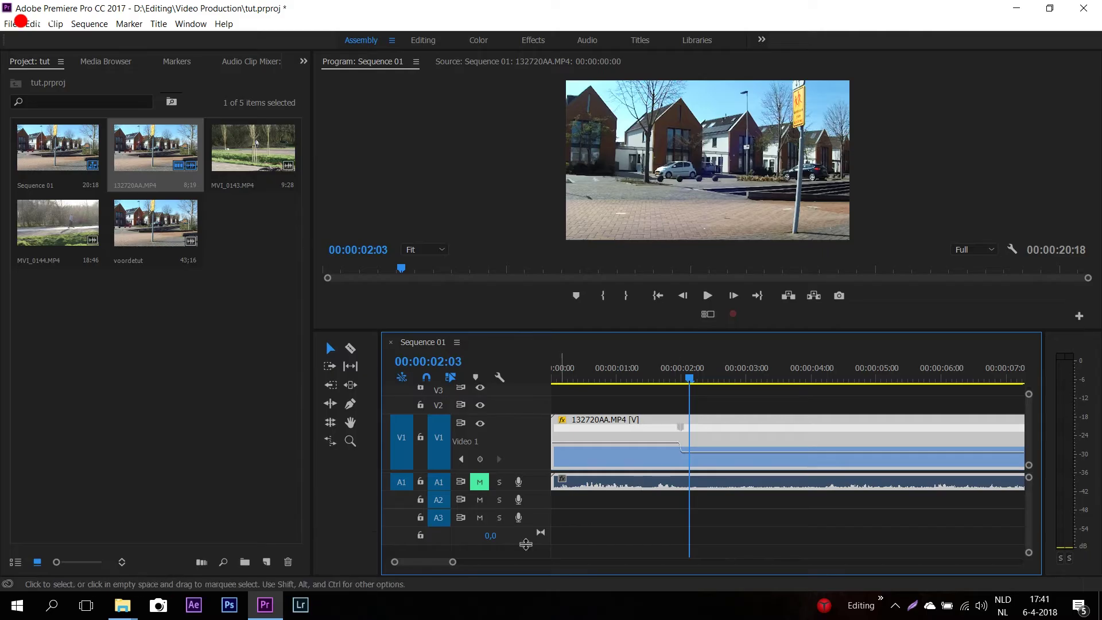
drag(452, 562, 431, 561)
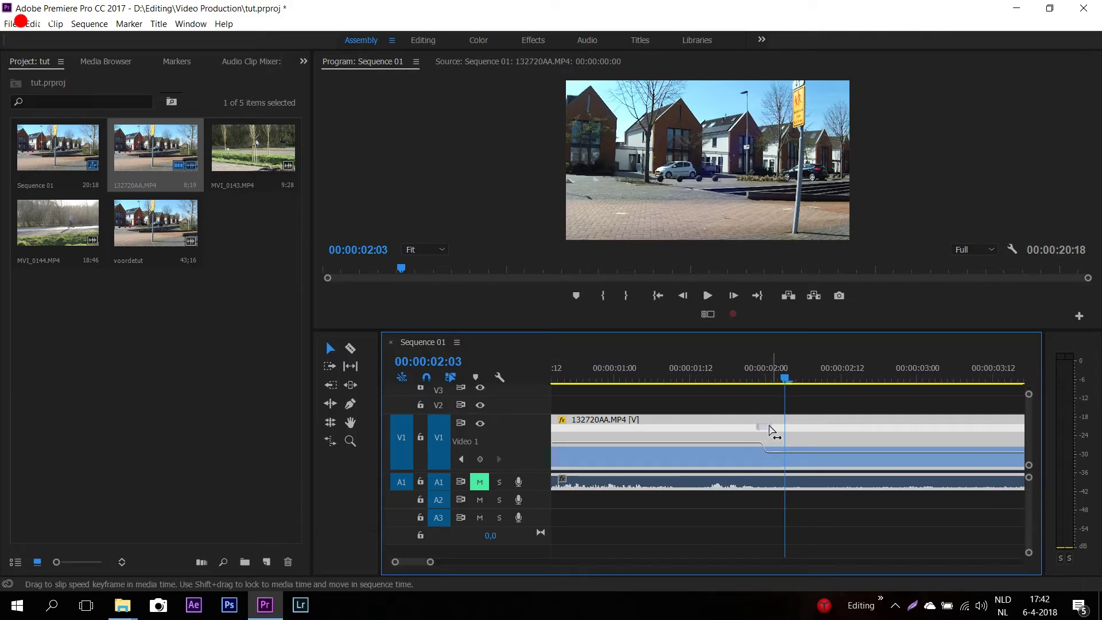
- Reshape the speed ramp by dragging the keyframe halves further apart
click(733, 295)
click(733, 296)
click(733, 296)
click(733, 296)
click(732, 296)
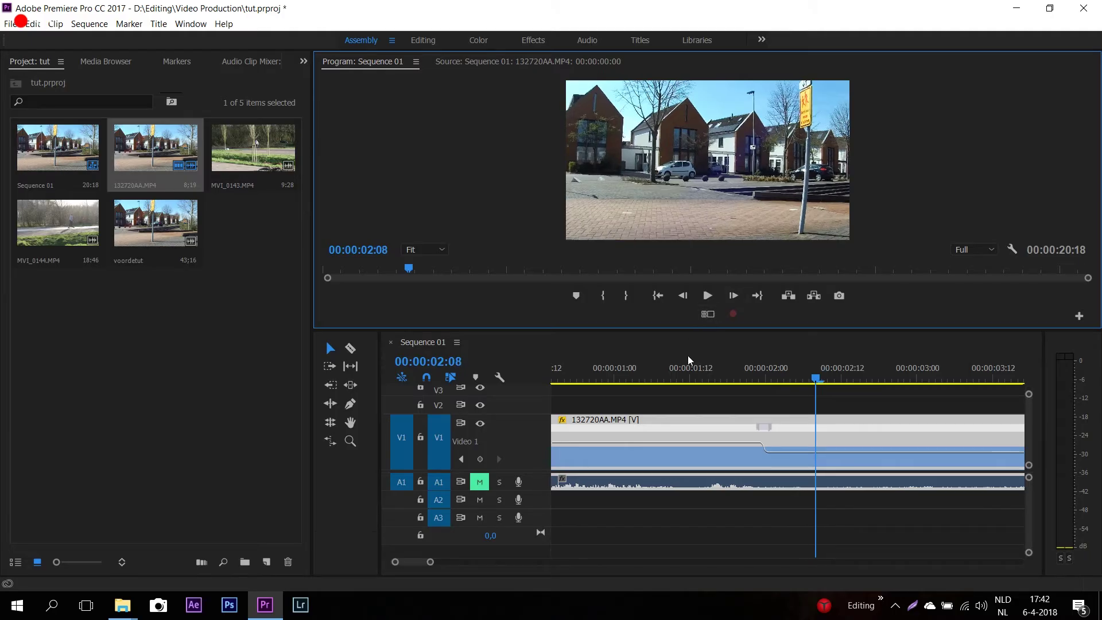
drag(770, 426, 815, 427)
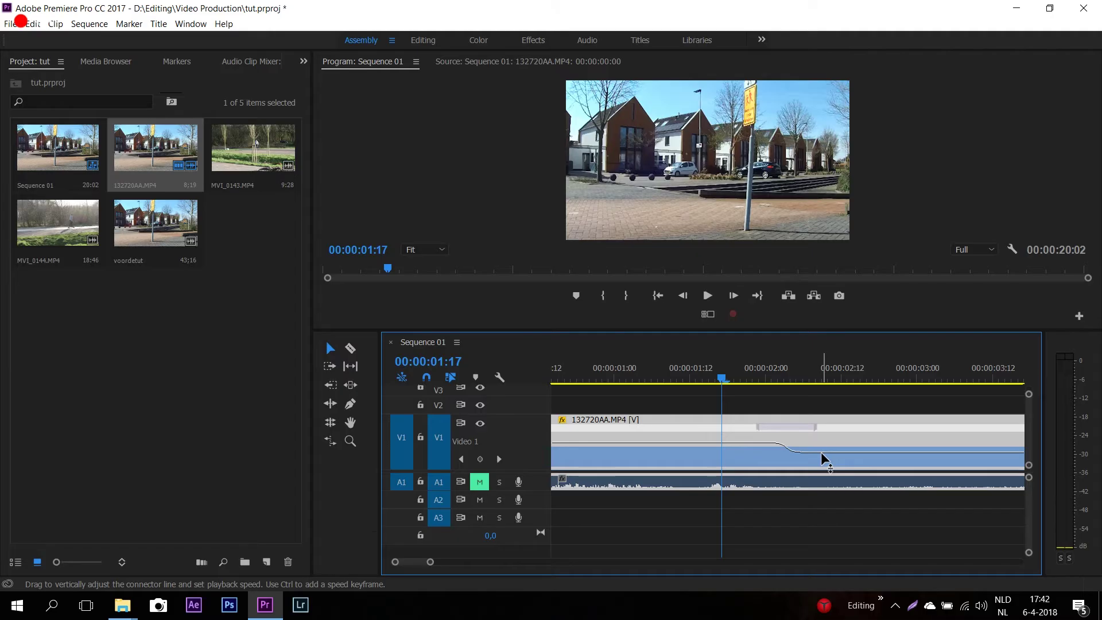
mouse_move(823, 455)
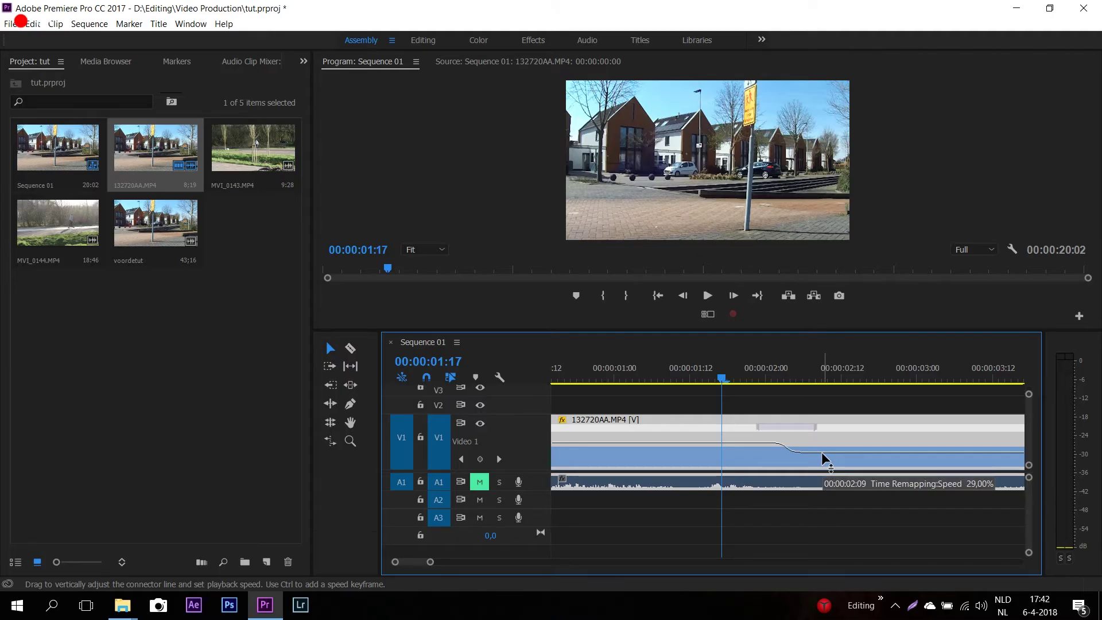
- Replay the sequence from its start and step the playhead one frame forward
click(659, 302)
key(space)
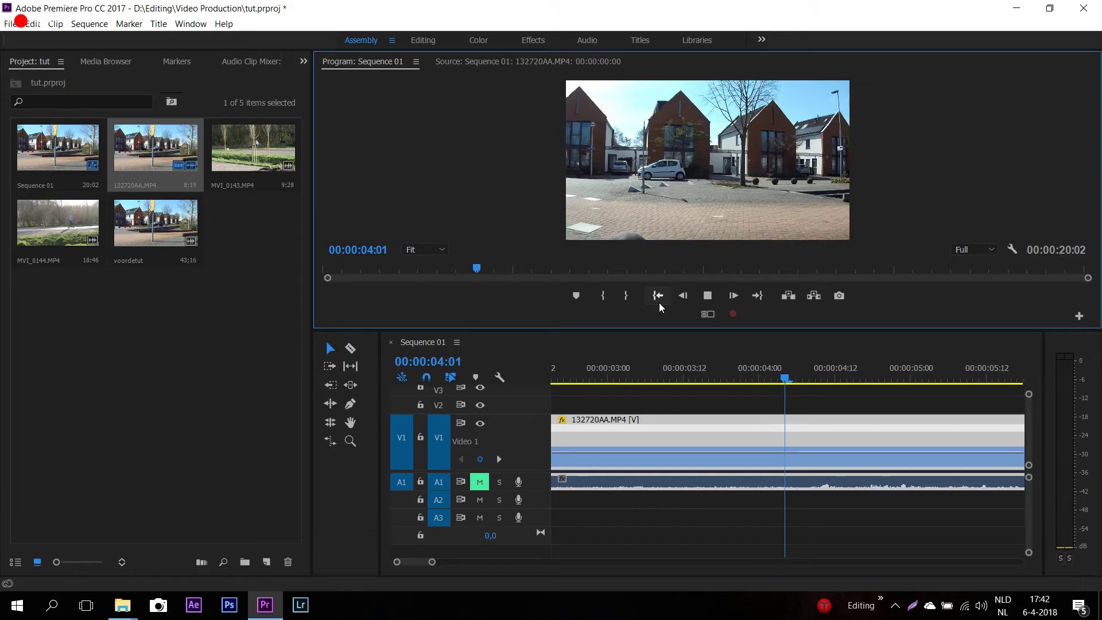
key(space)
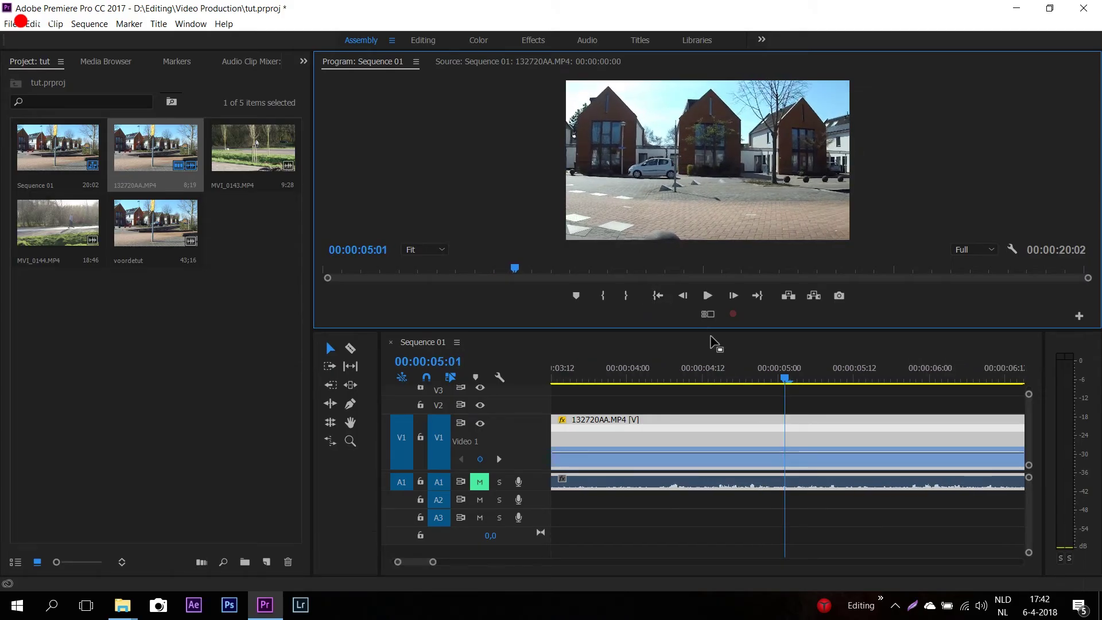
click(784, 376)
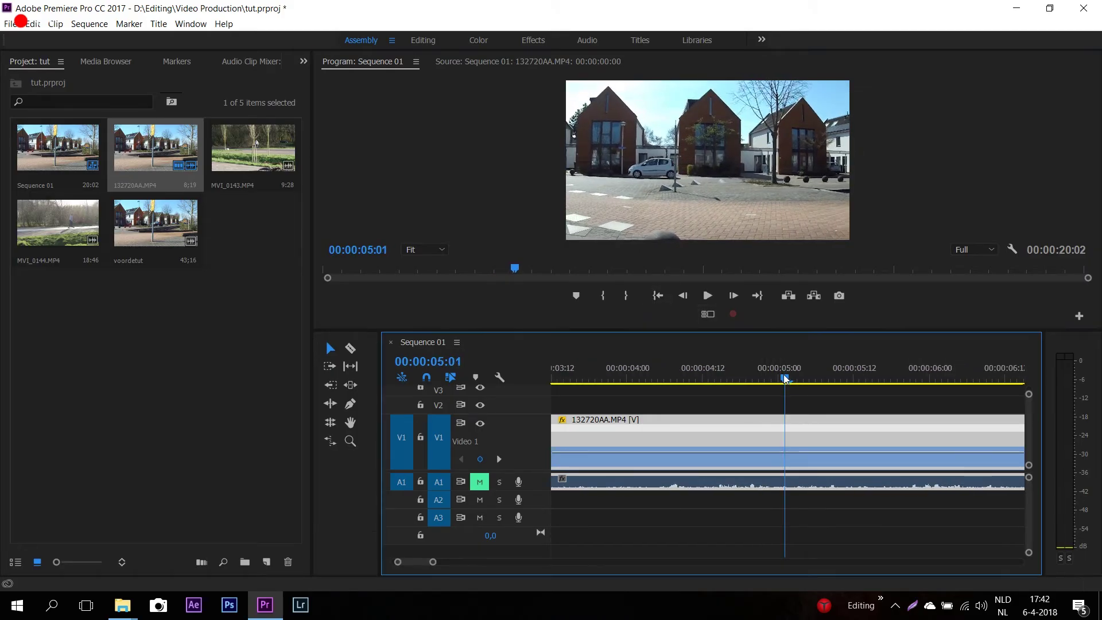
key(Right)
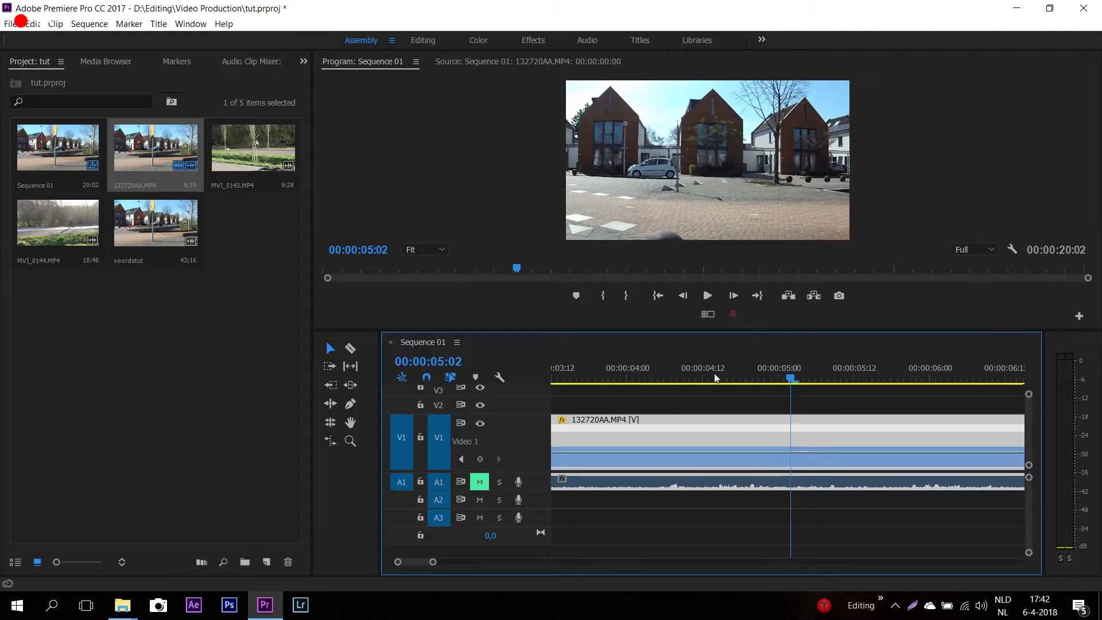
click(351, 403)
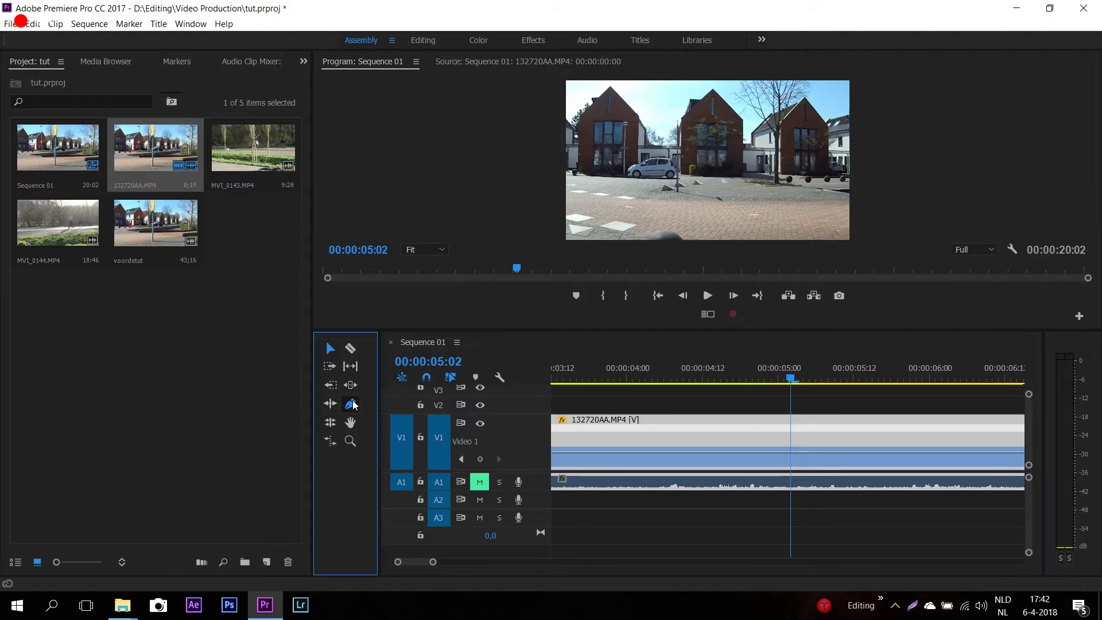
- Add a speed keyframe near 00:00:05:00 and ramp the later section up to 137%
click(792, 457)
click(328, 348)
drag(789, 432, 789, 428)
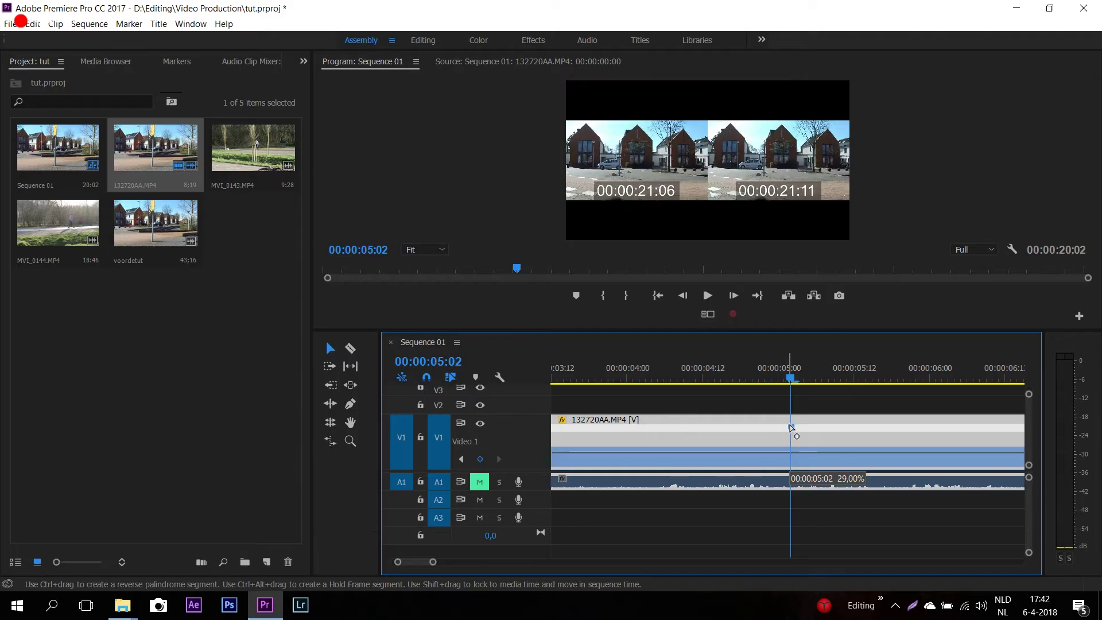
mouse_move(790, 428)
mouse_down()
mouse_move(822, 434)
mouse_move(775, 428)
mouse_move(803, 443)
mouse_up()
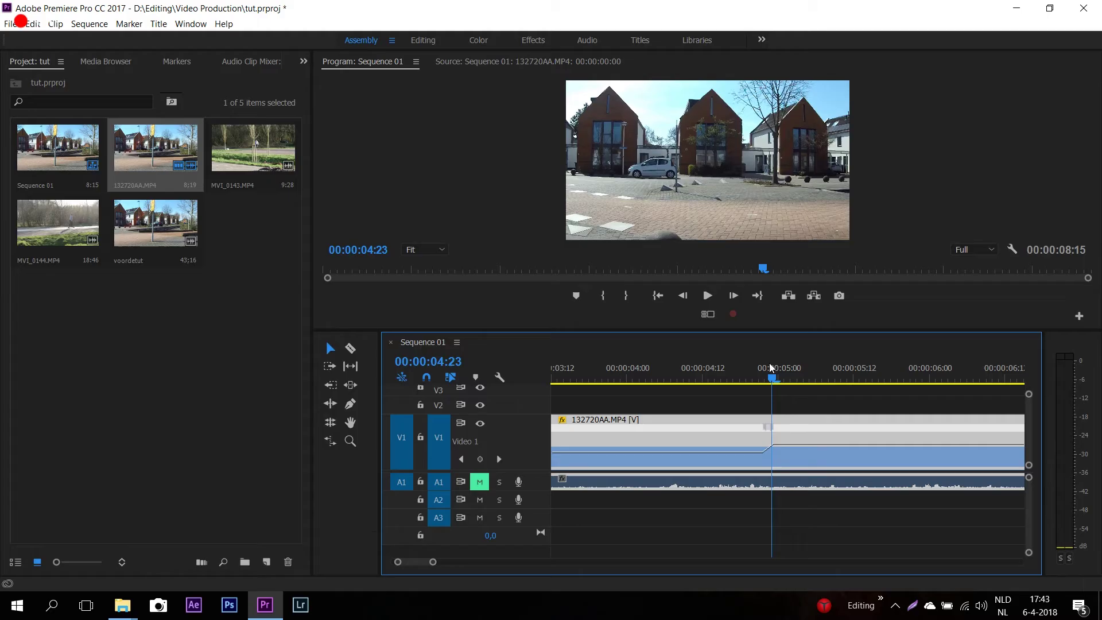
drag(801, 378, 784, 362)
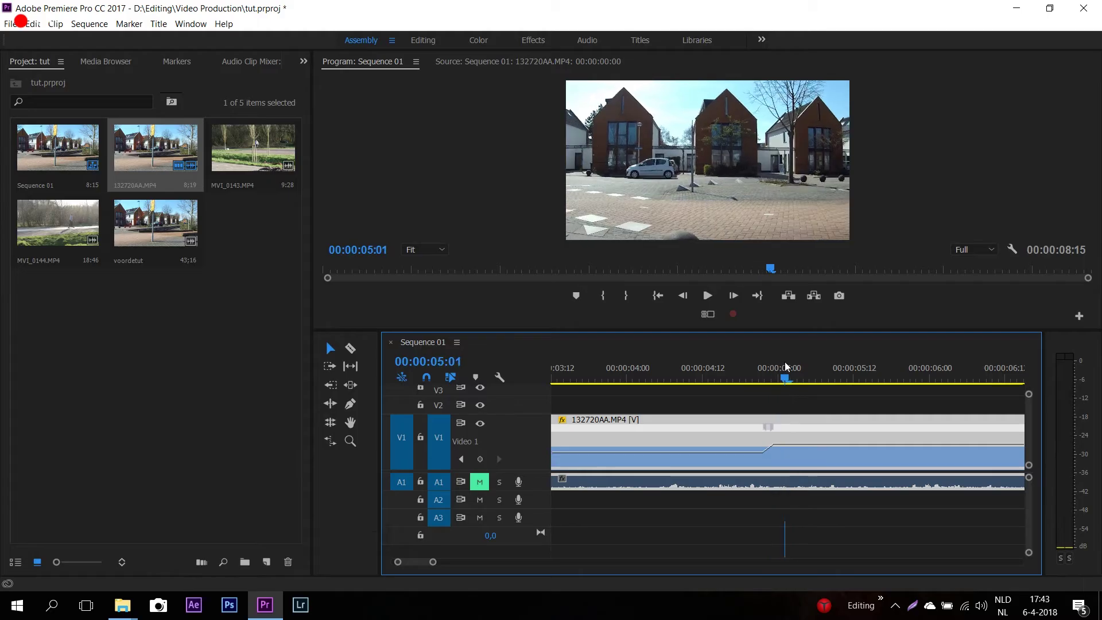
drag(433, 563, 446, 562)
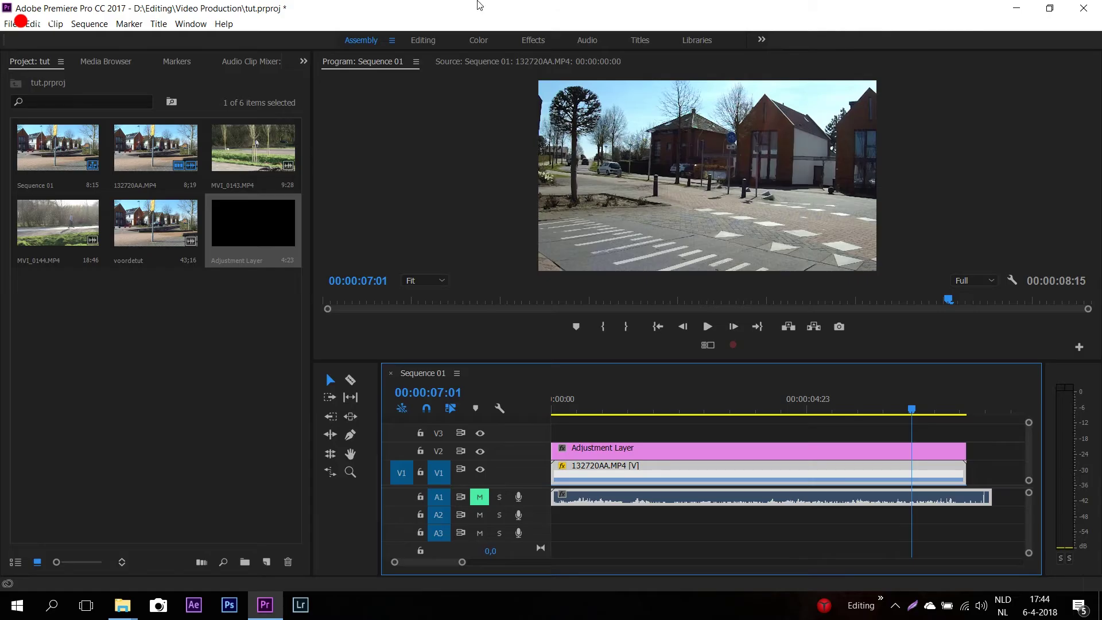
- Apply Crop to the Adjustment Layer with Top and Bottom both set to 12,2 %
click(525, 40)
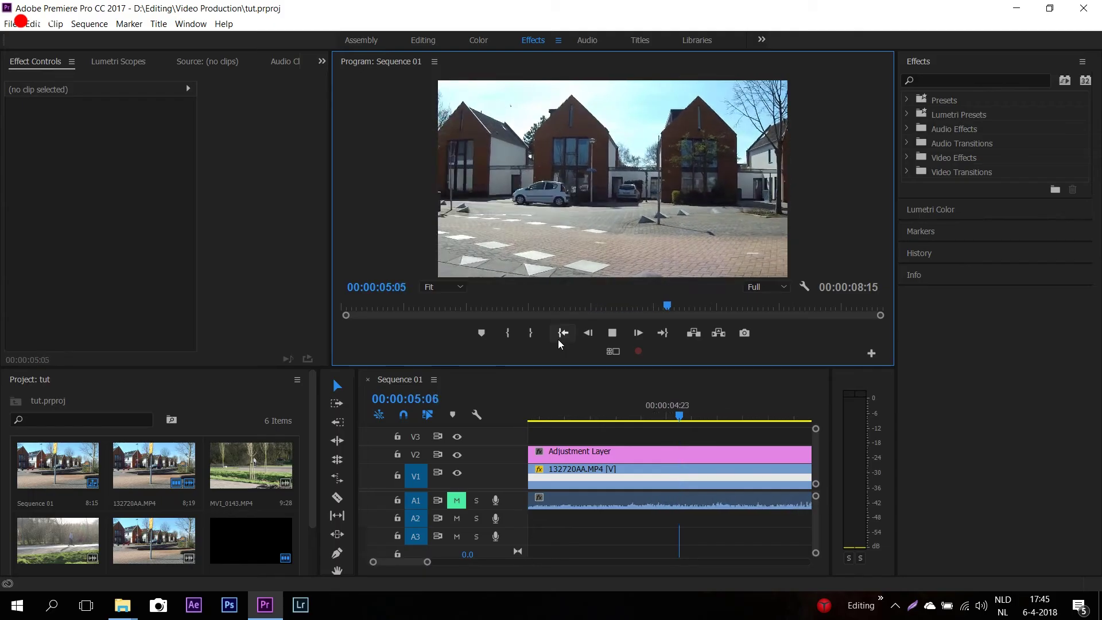
key(space)
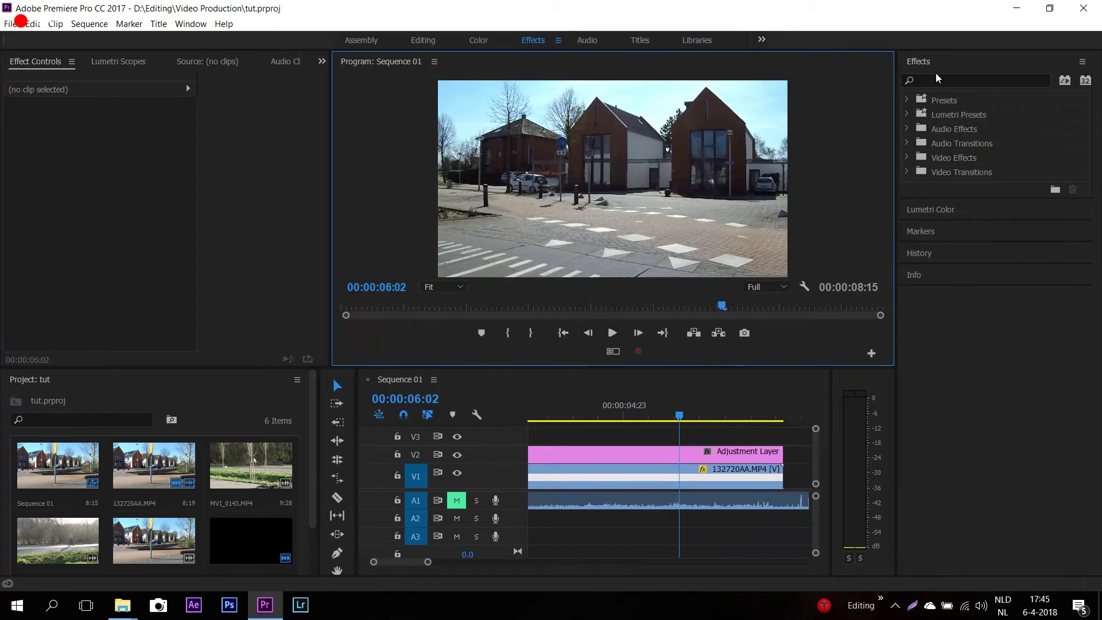
click(940, 79)
text(rop)
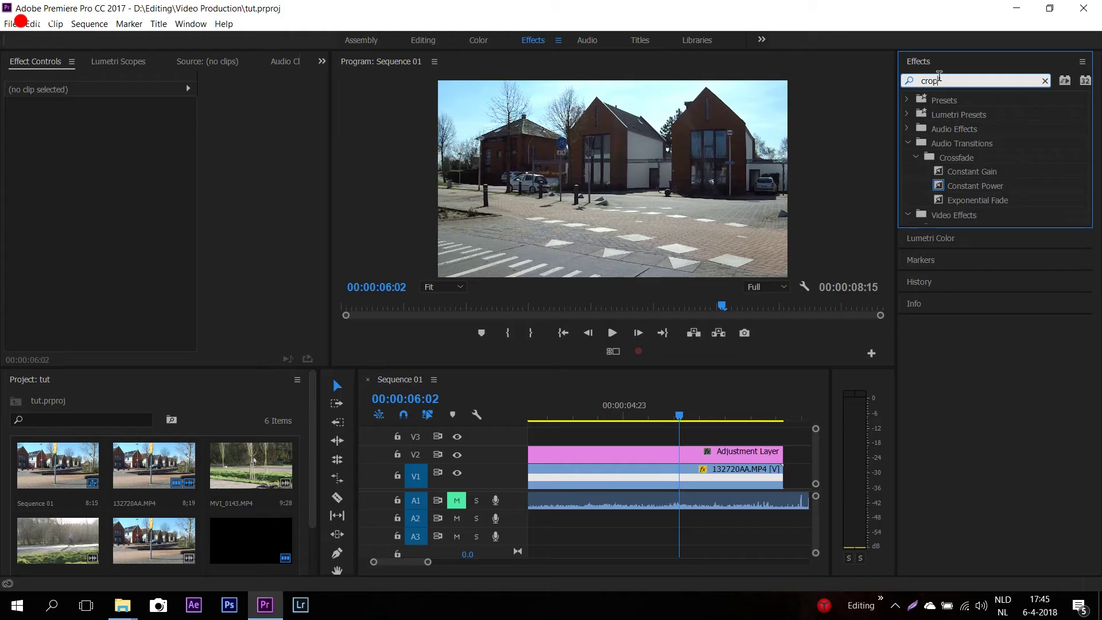
drag(954, 192, 622, 452)
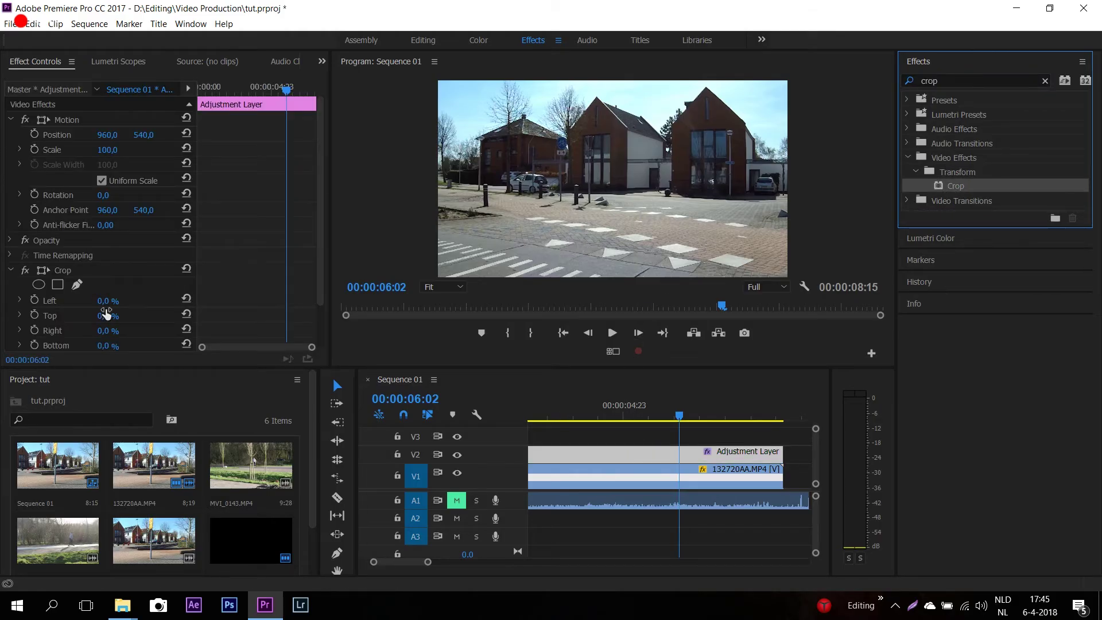
click(107, 316)
text(12,2)
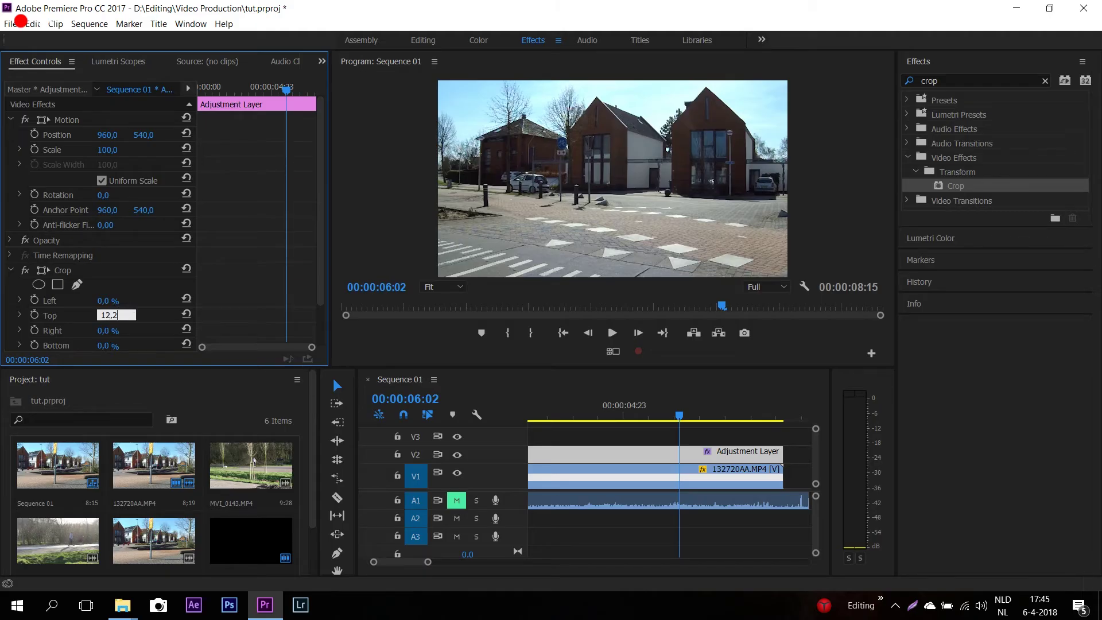
key(Return)
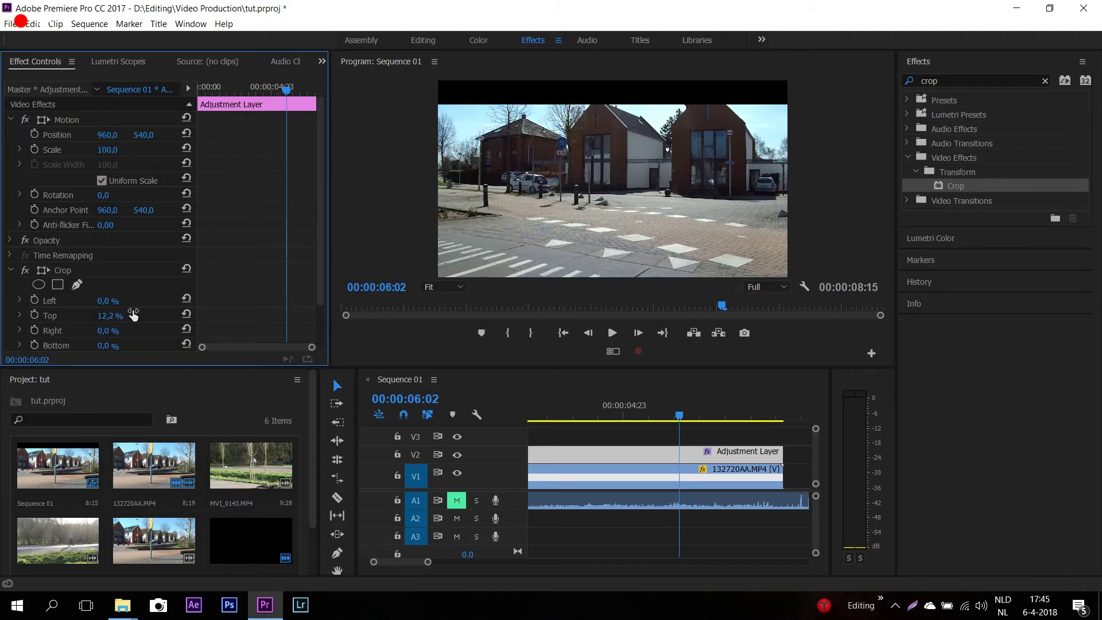
click(106, 345)
text(,2)
key(Return)
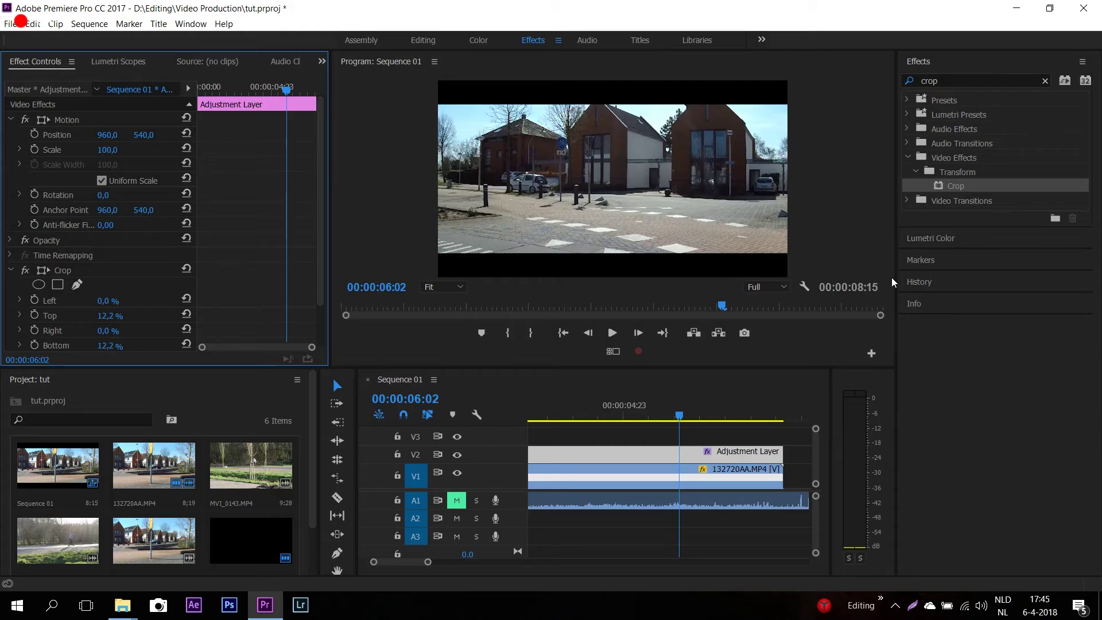
click(580, 478)
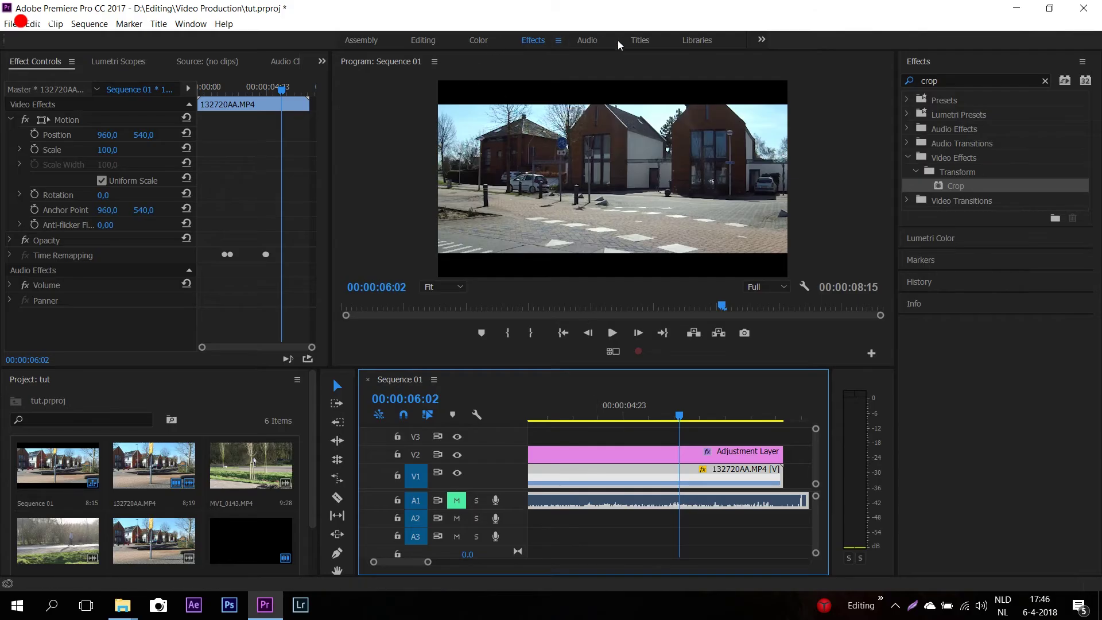
- Lumetri grade: Temperature 21,4, Exposure 0,3, Contrast 39,3, Highlights -42,9, Shadows -25, lower Whites/Blacks
click(478, 40)
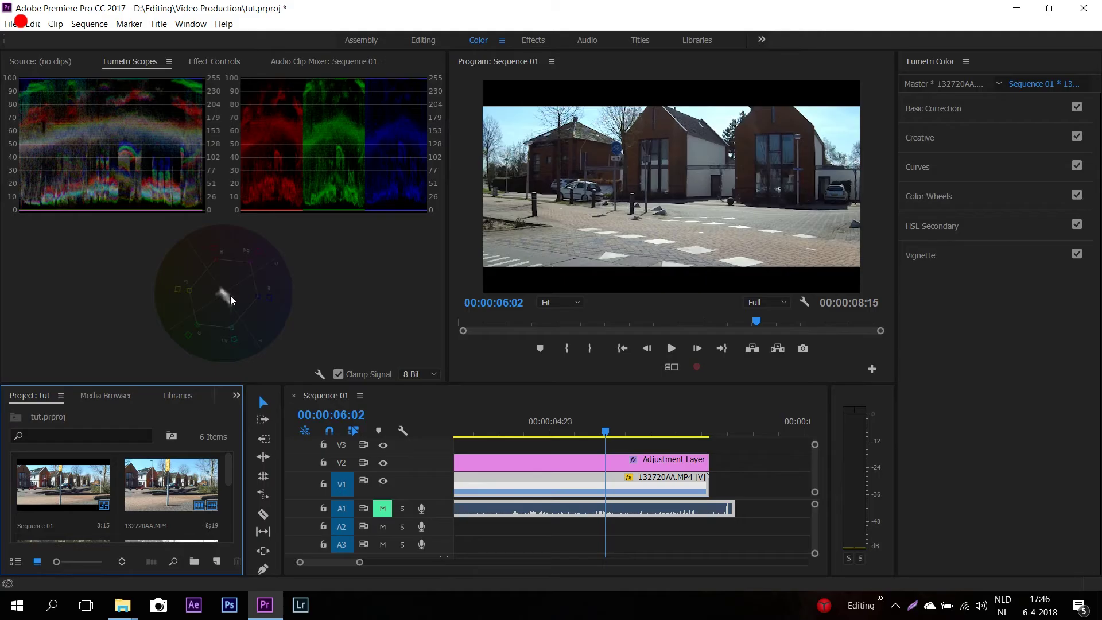
click(947, 108)
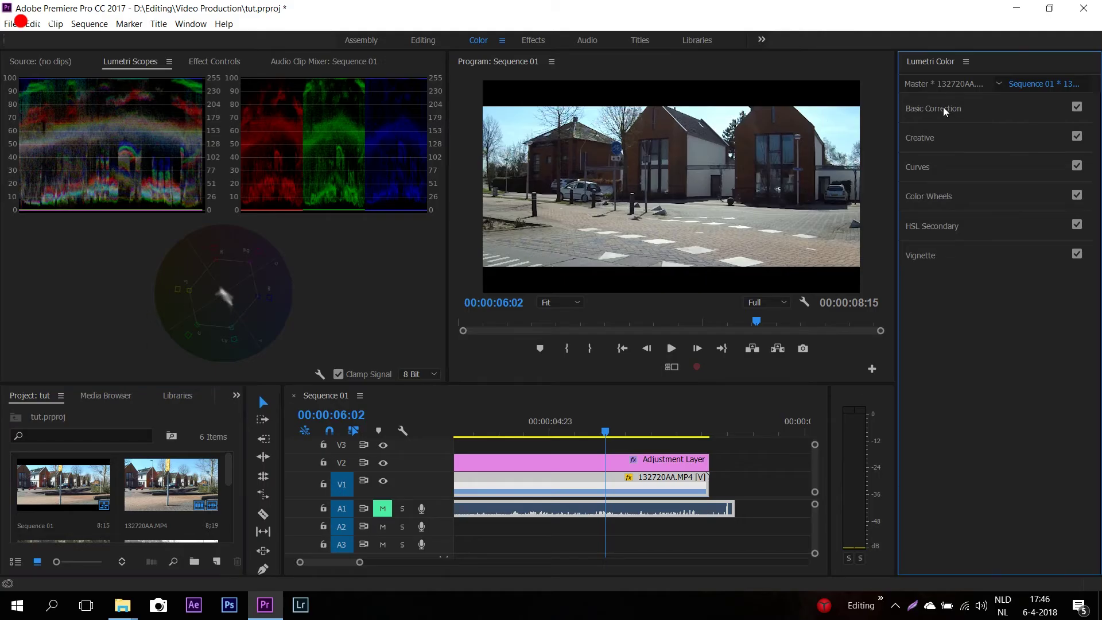
drag(1018, 210, 1010, 228)
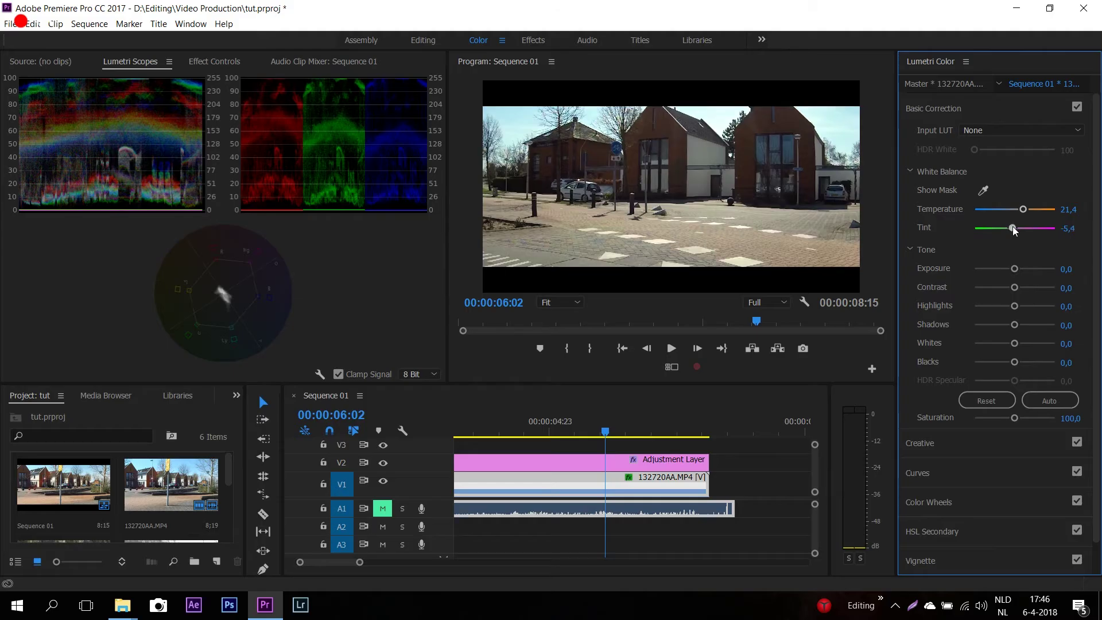
drag(1017, 271, 1018, 271)
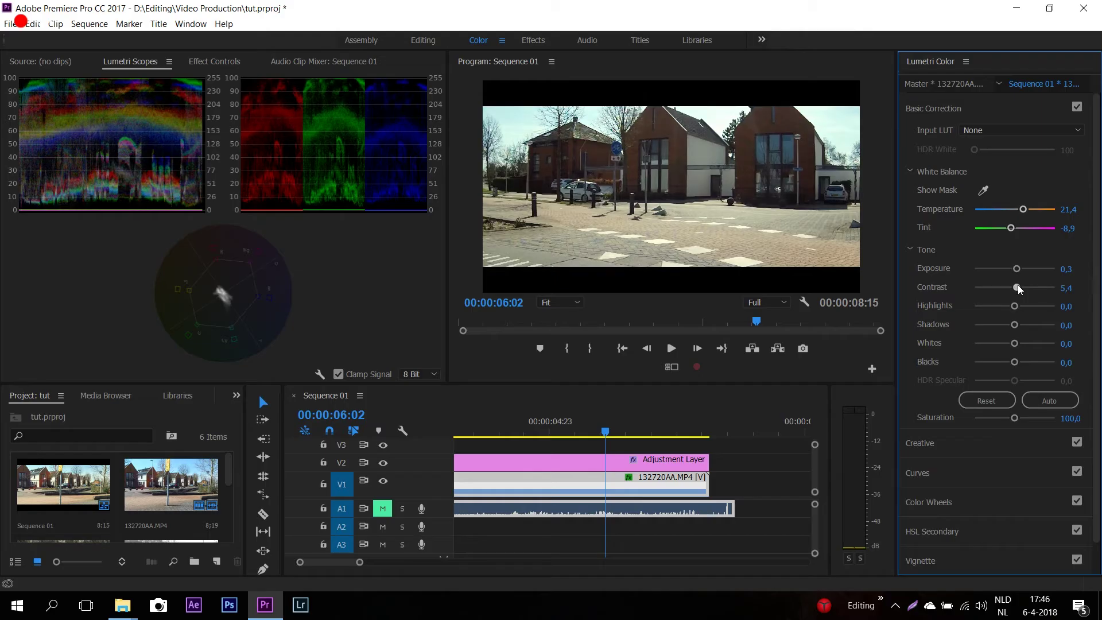
drag(1019, 288, 1020, 286)
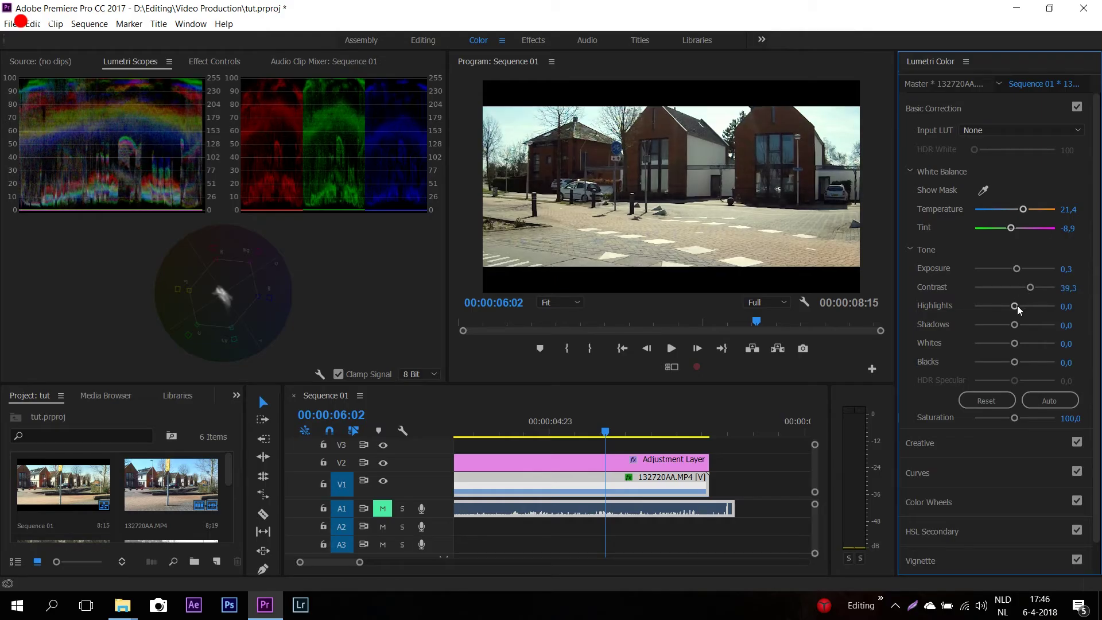
drag(1017, 309, 997, 306)
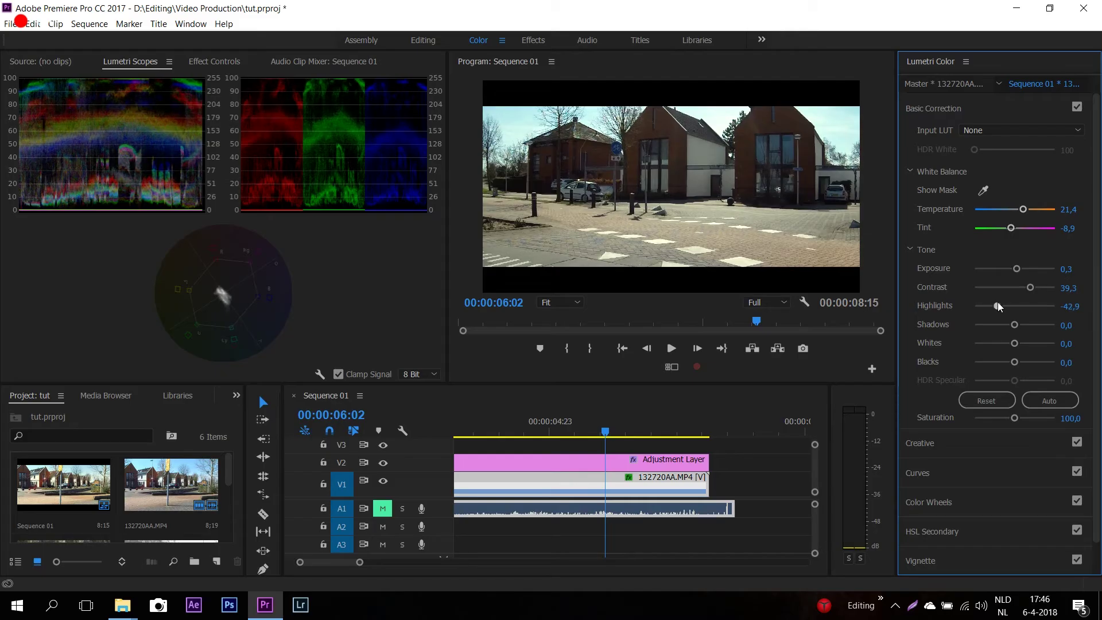
drag(1014, 325, 1008, 325)
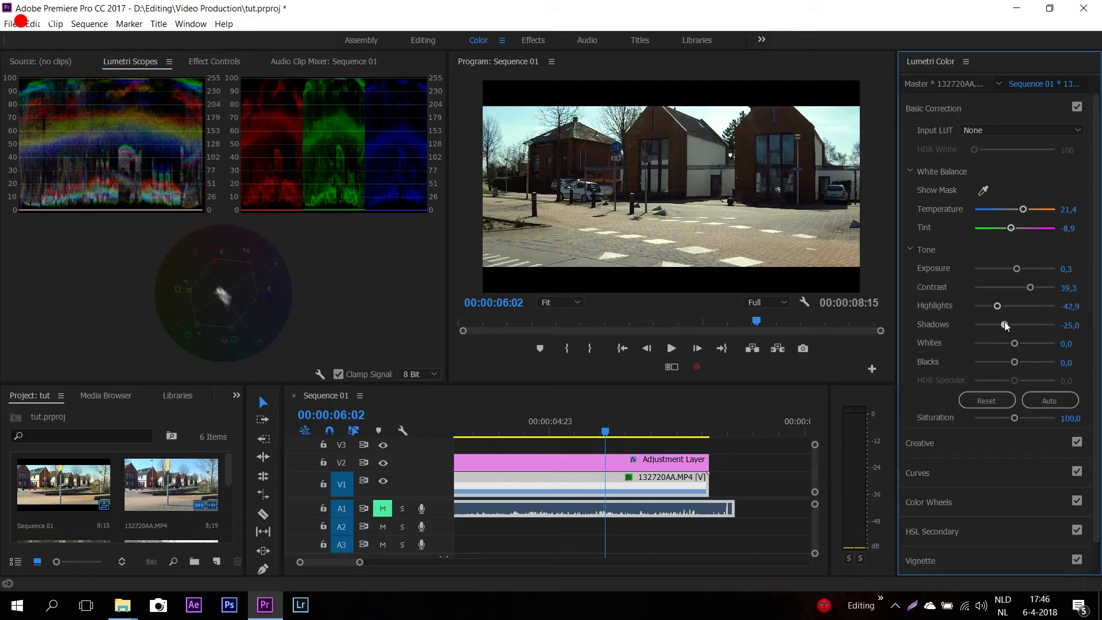
mouse_move(1012, 344)
mouse_down()
mouse_move(988, 342)
mouse_move(1009, 361)
mouse_up()
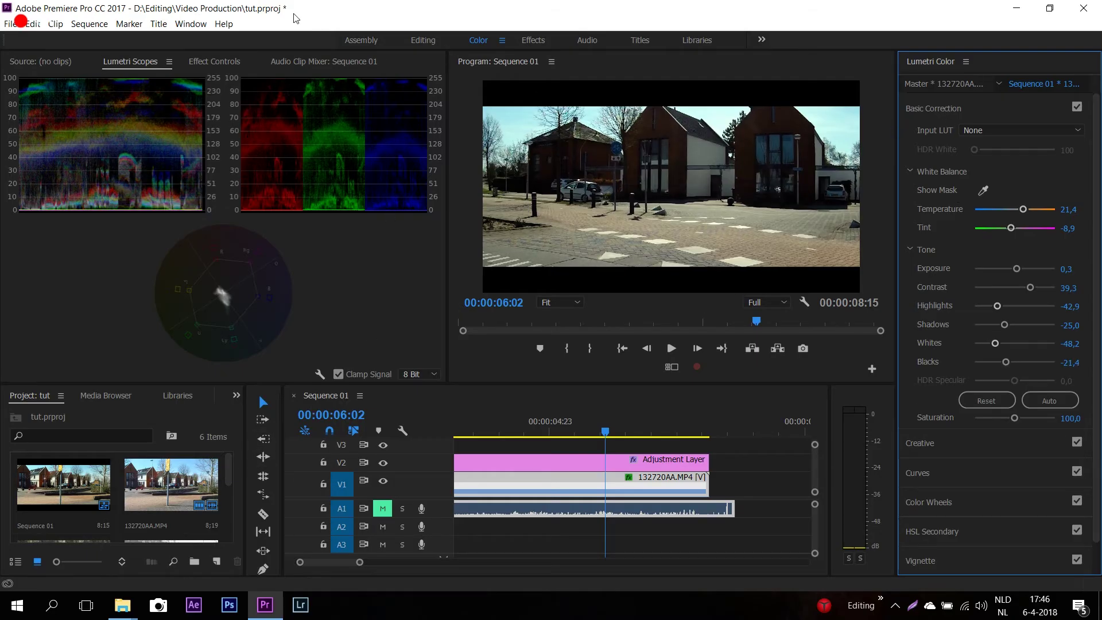
click(340, 42)
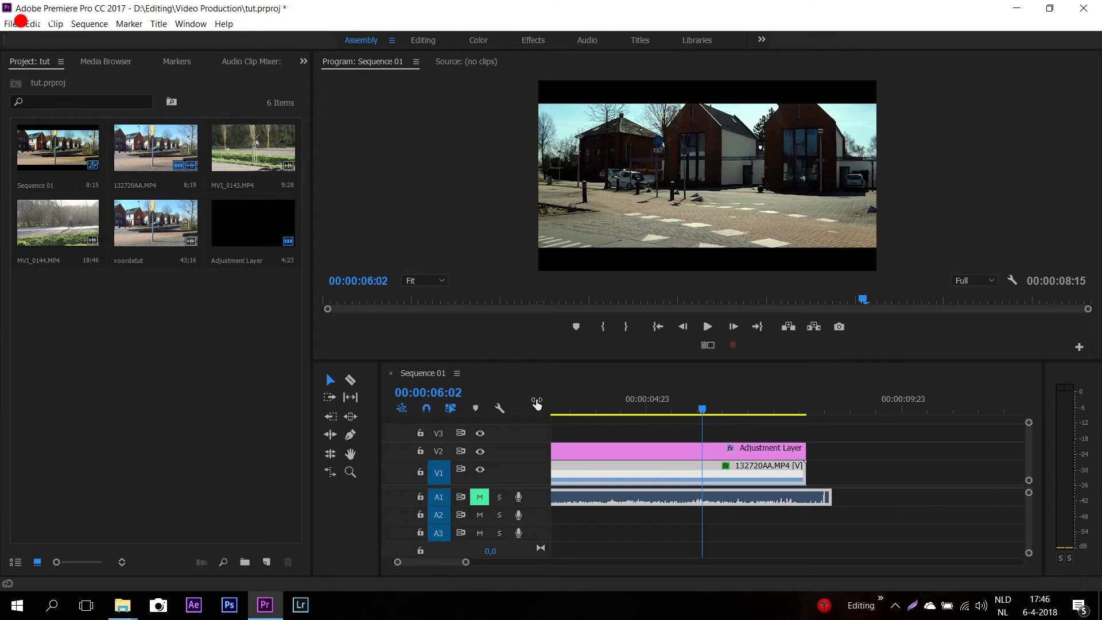
- Enlarge the program monitor and play Sequence 01 from the start to review it
drag(613, 367, 620, 456)
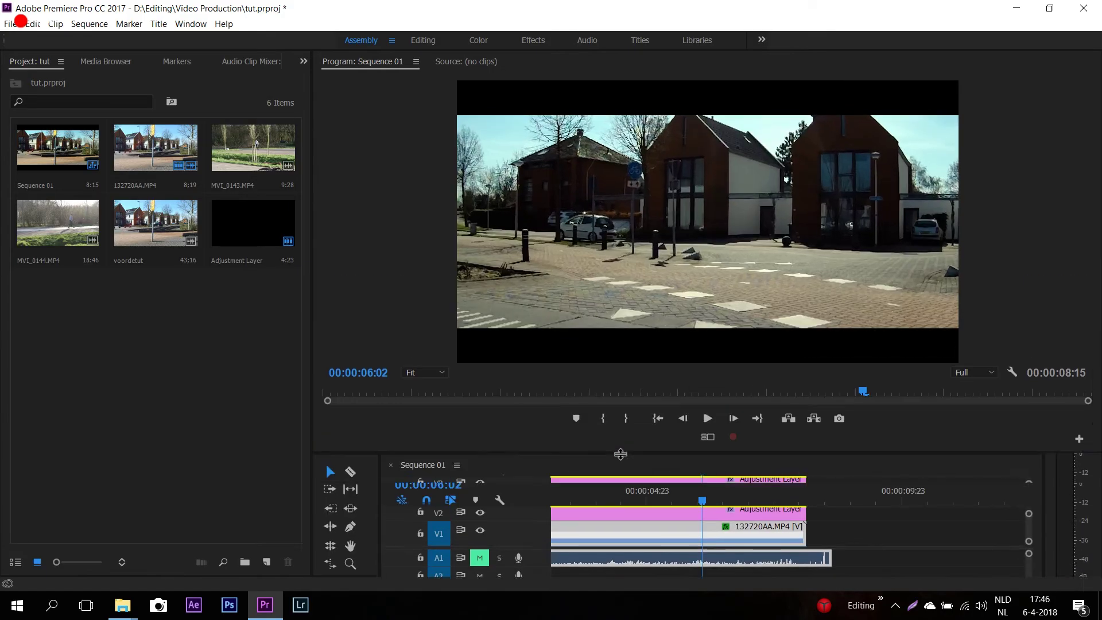
click(654, 419)
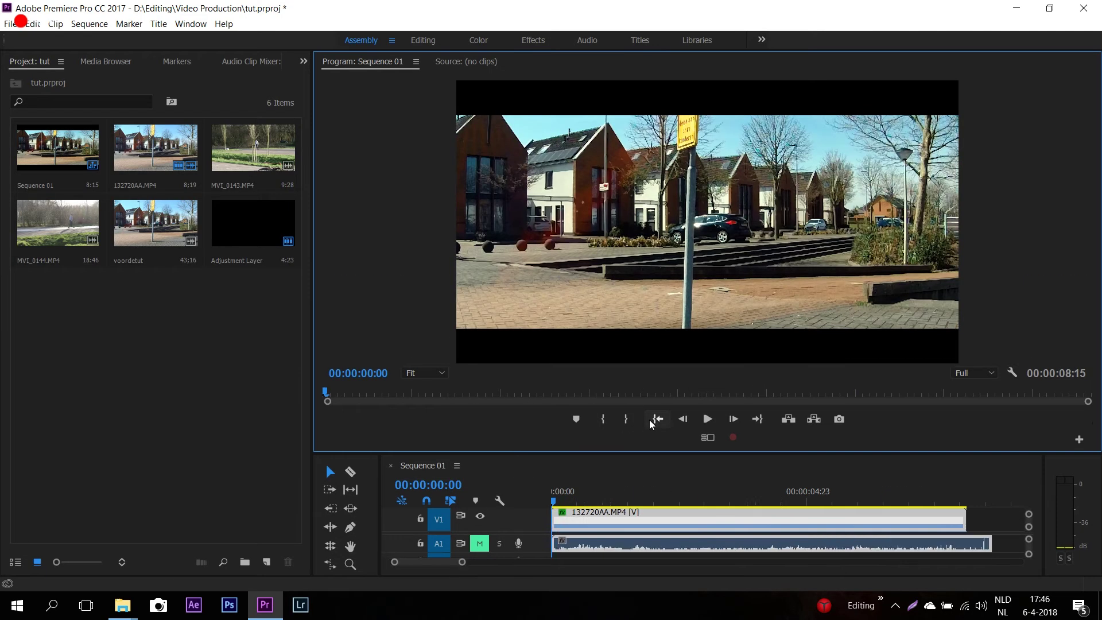
key(space)
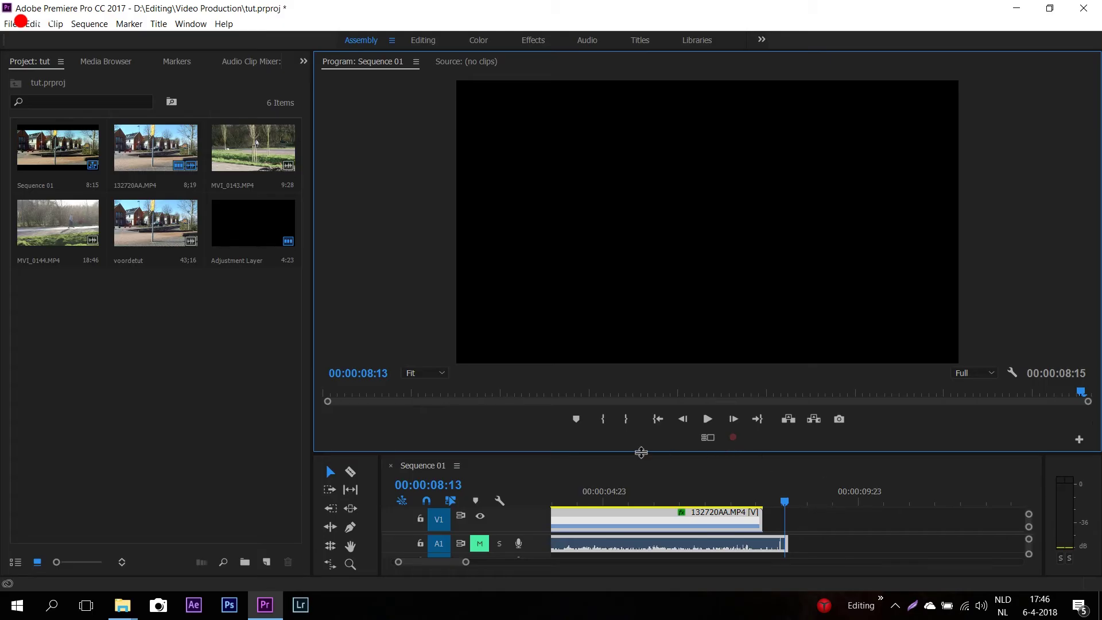
- Place the playhead at 00:00:10:16 and mark an In point there
drag(641, 453, 645, 330)
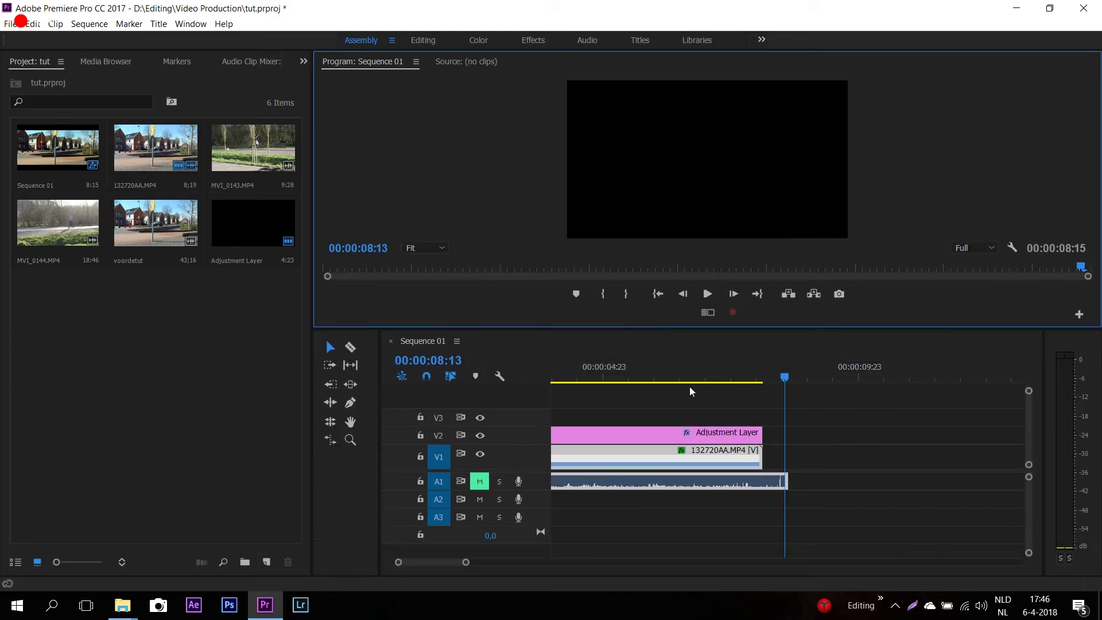
drag(785, 483, 778, 478)
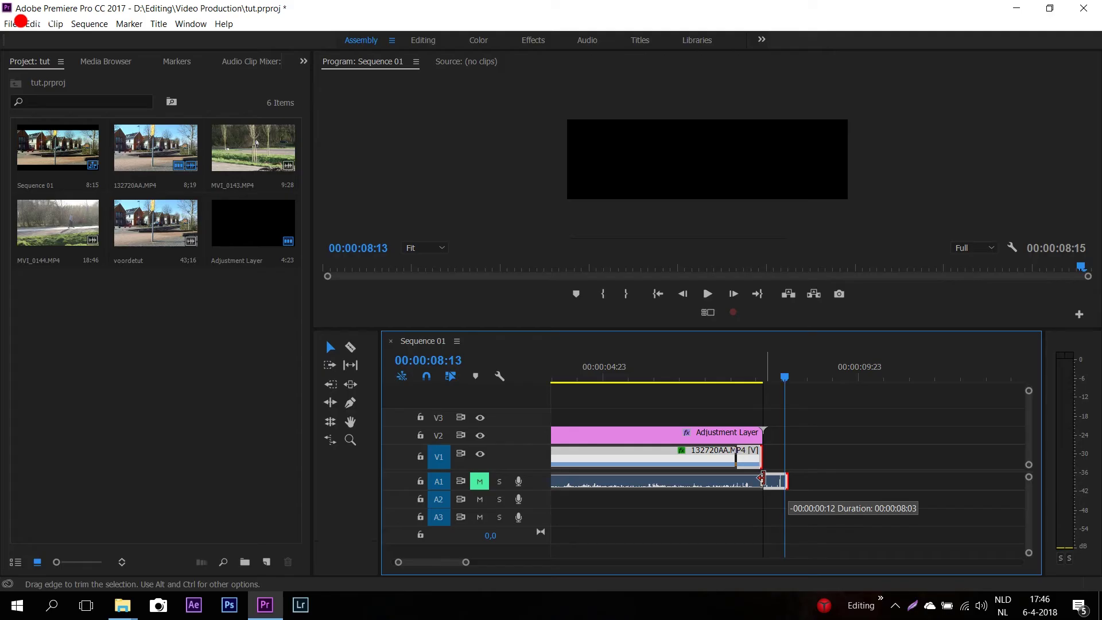
drag(778, 476, 786, 481)
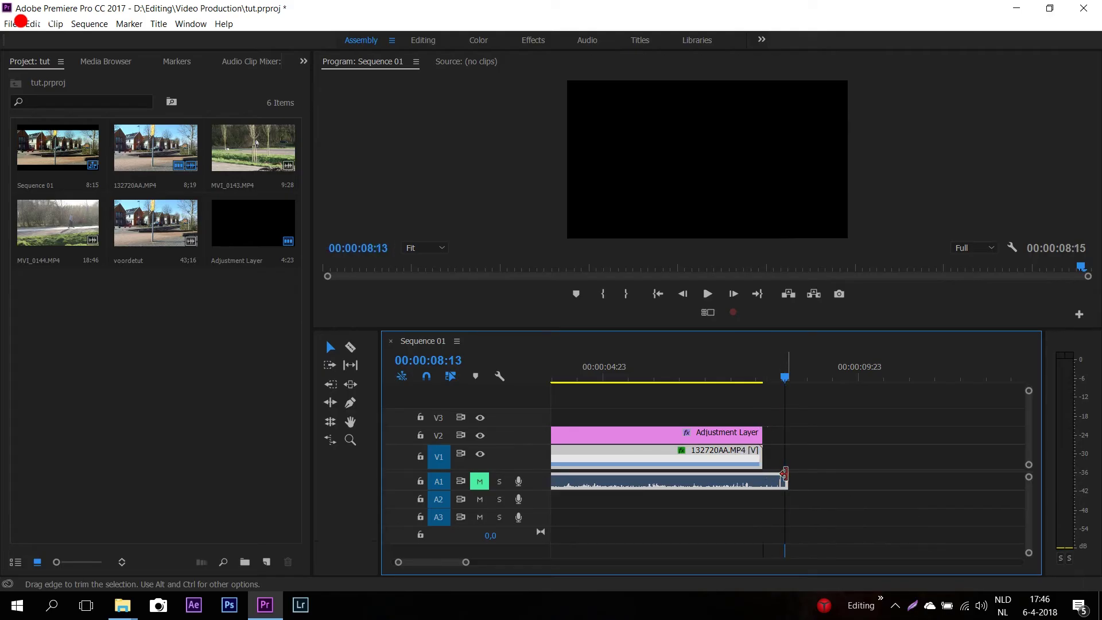
click(131, 307)
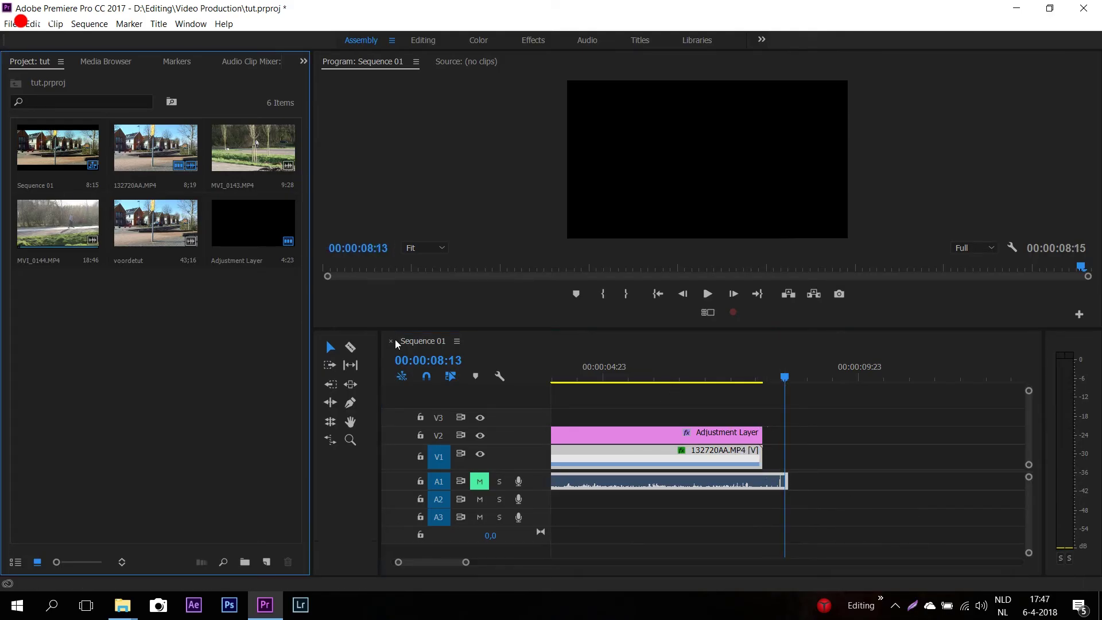
drag(439, 563, 440, 560)
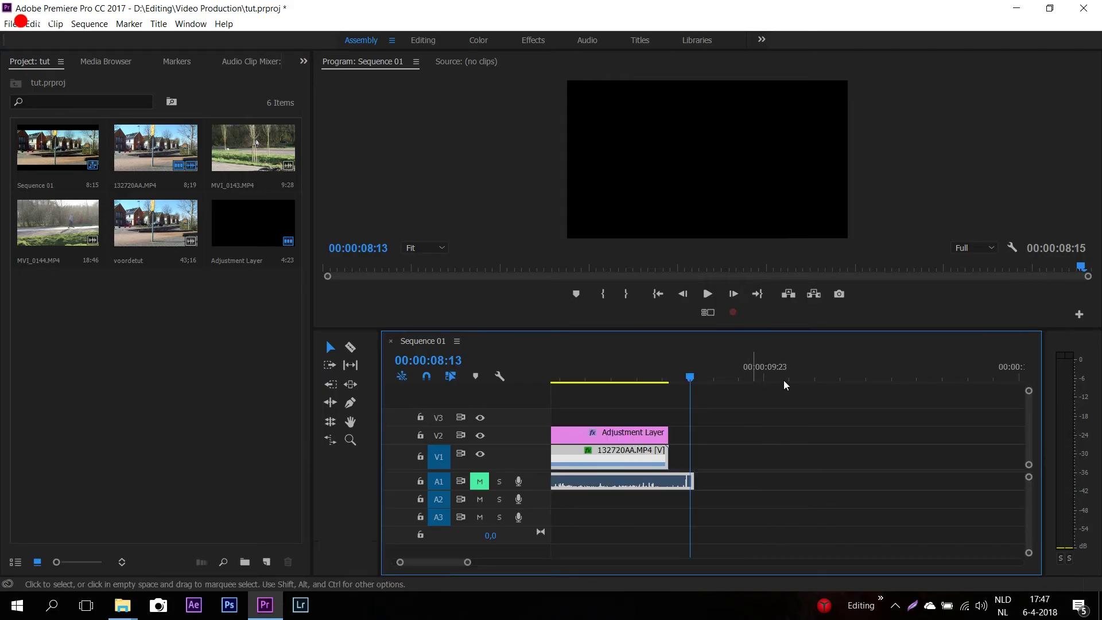
click(798, 376)
key(i)
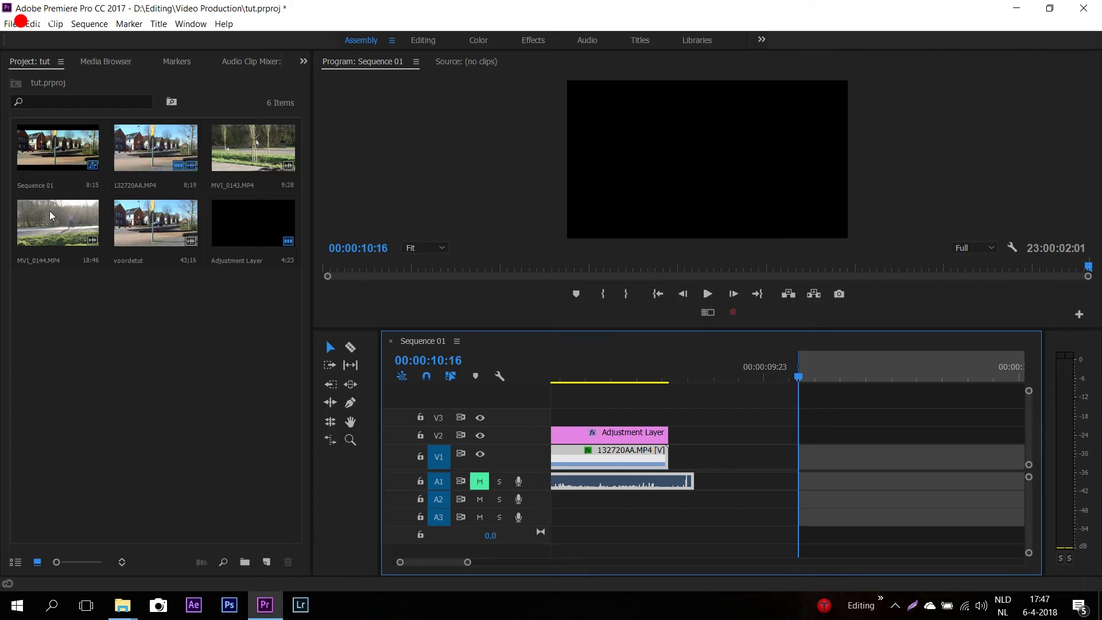
- Add MVI_0144 after the first clip and extend the Adjustment Layer over it
drag(46, 222, 802, 475)
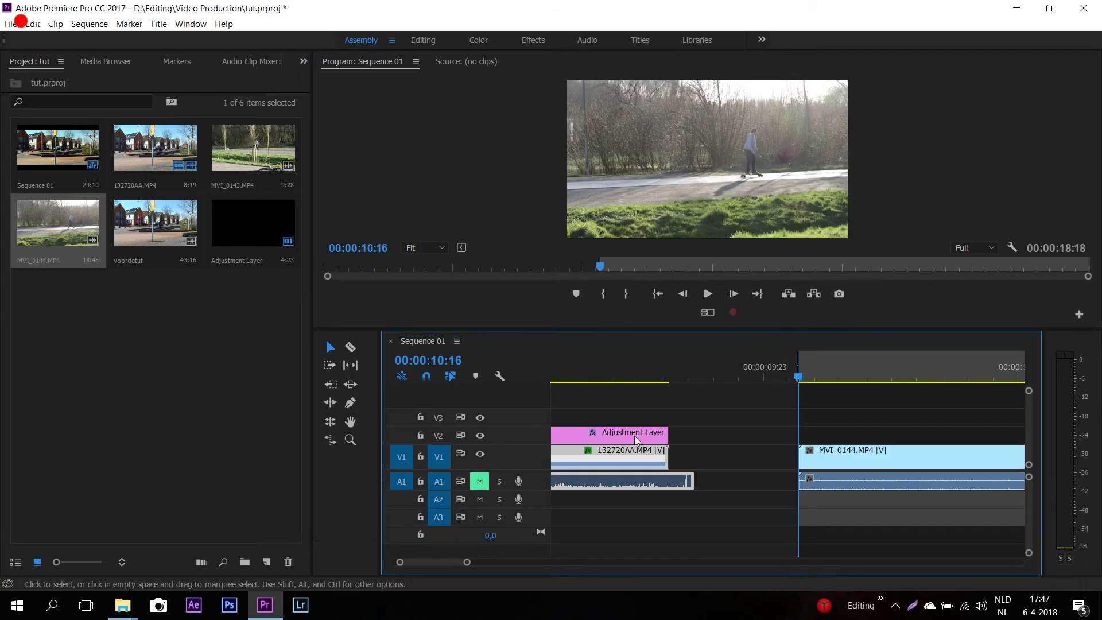
drag(664, 436, 1035, 442)
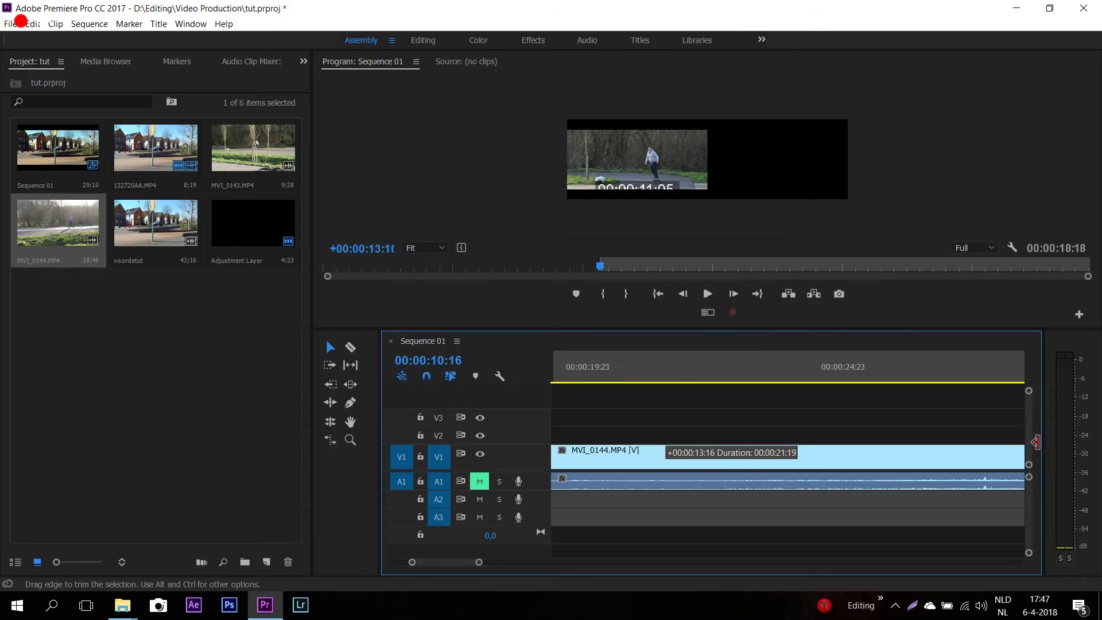
drag(1035, 442, 970, 445)
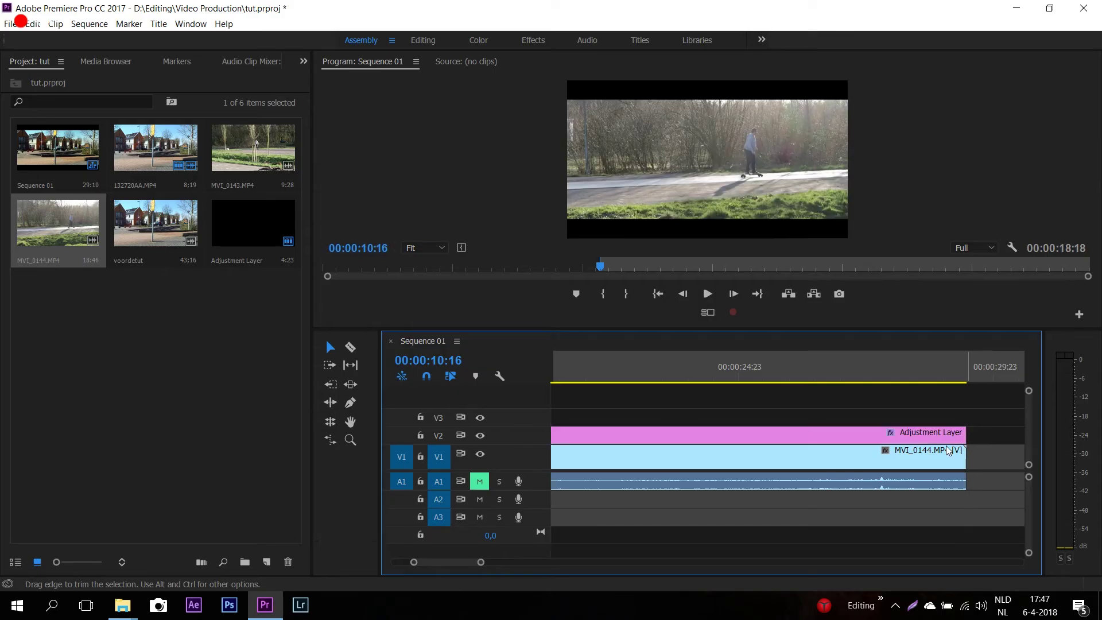
drag(467, 559, 448, 553)
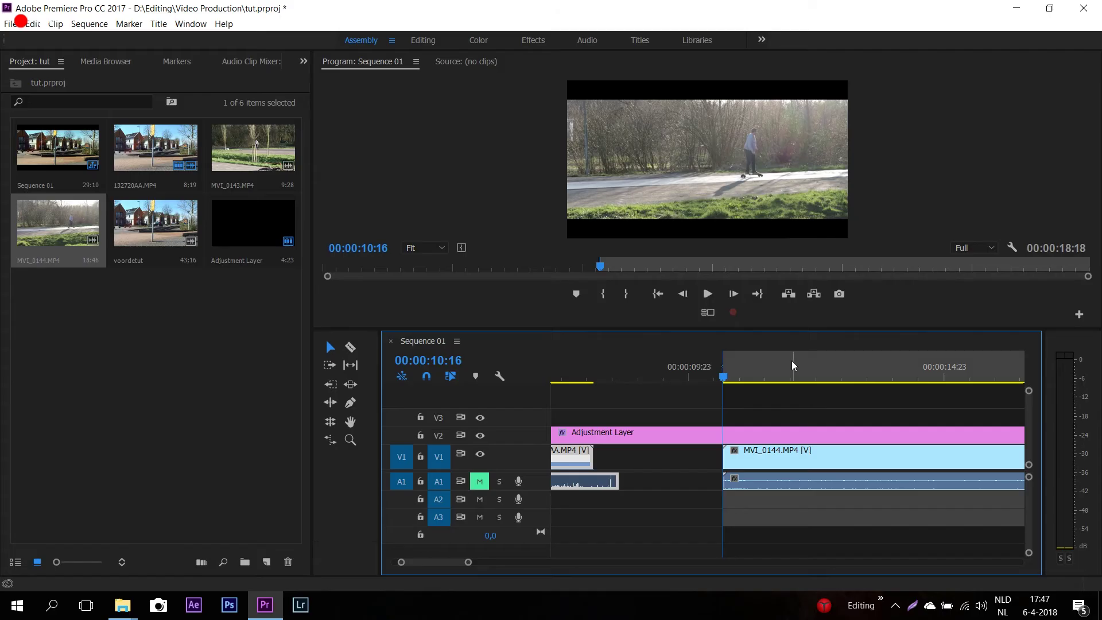
- Razor MVI_0144 at 18:01 and 23:11, marking an In point at 18:01
click(788, 377)
mouse_move(788, 378)
mouse_down()
mouse_move(733, 373)
mouse_move(990, 377)
mouse_move(987, 398)
mouse_up()
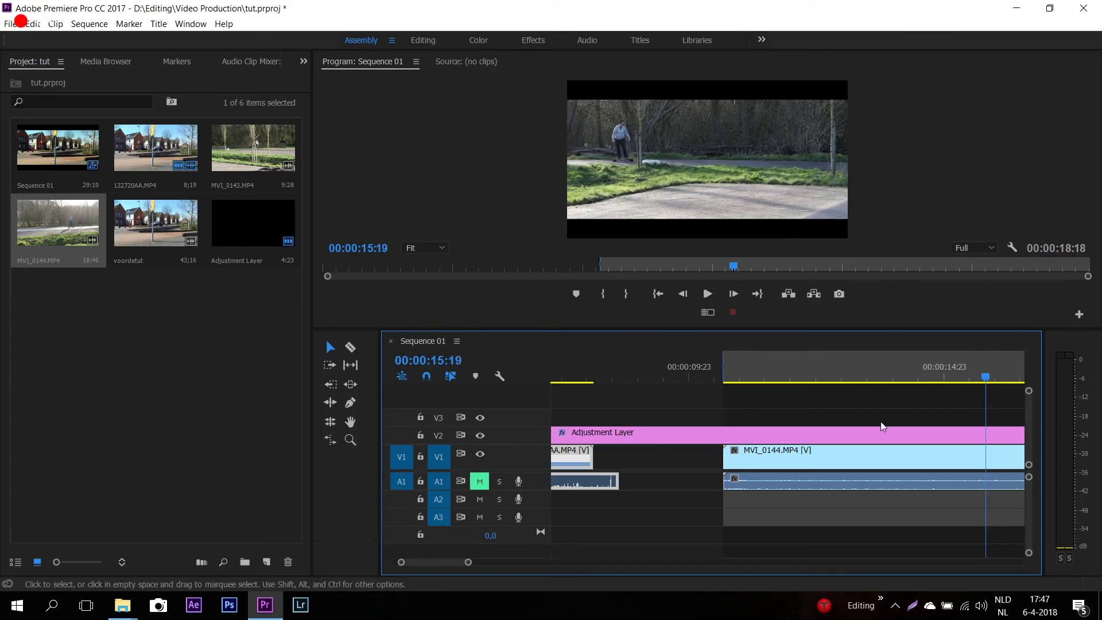
drag(434, 557, 443, 562)
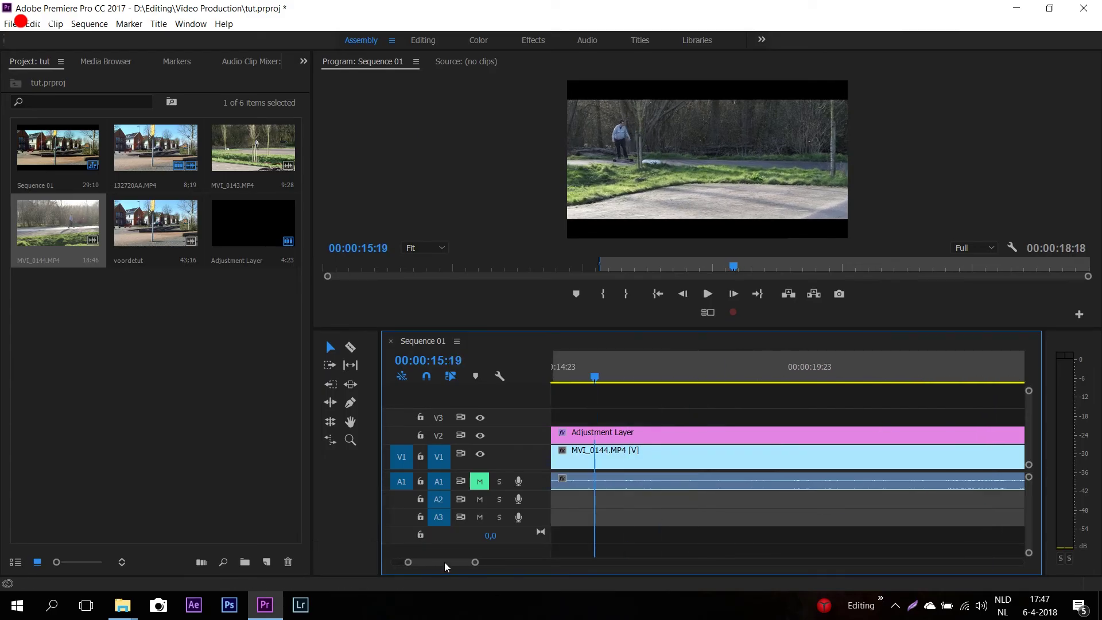
mouse_move(596, 378)
mouse_down()
mouse_move(789, 383)
mouse_move(709, 377)
mouse_up()
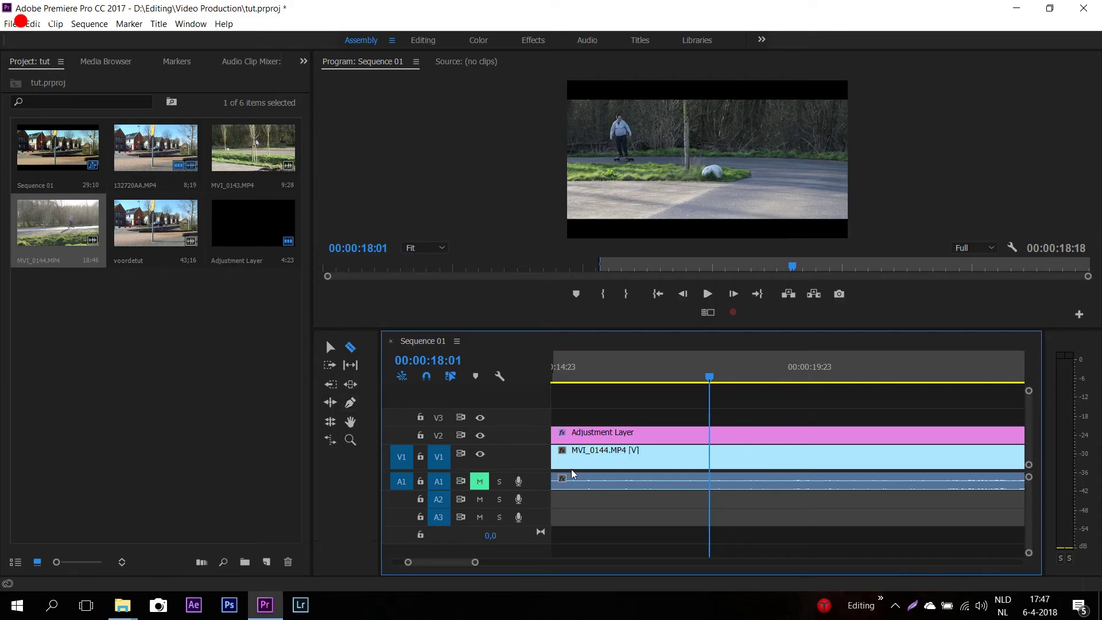
click(712, 460)
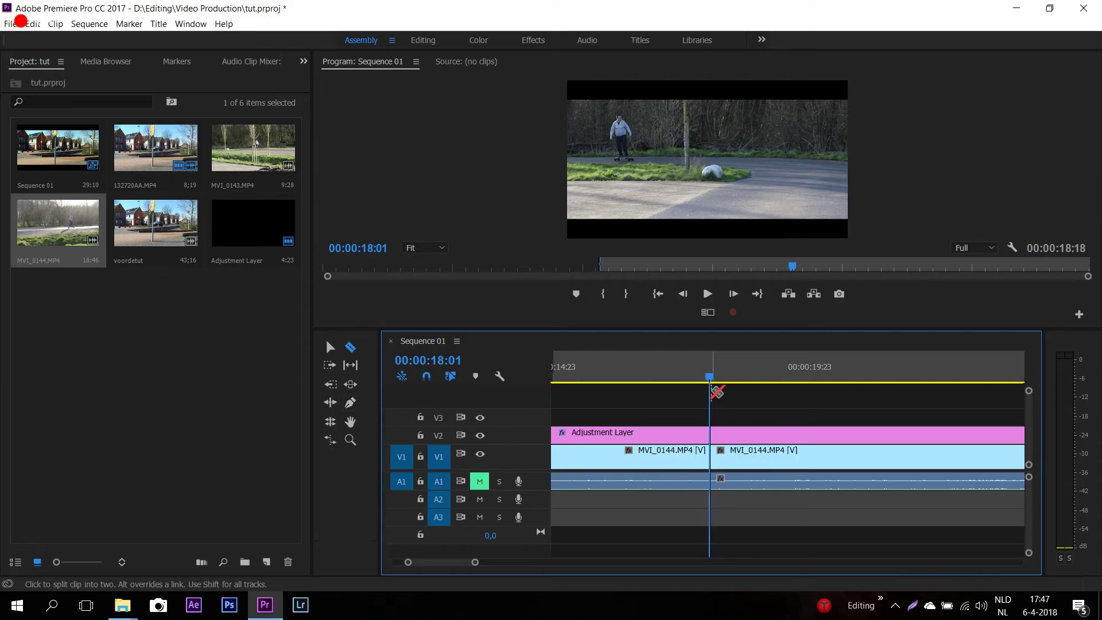
key(i)
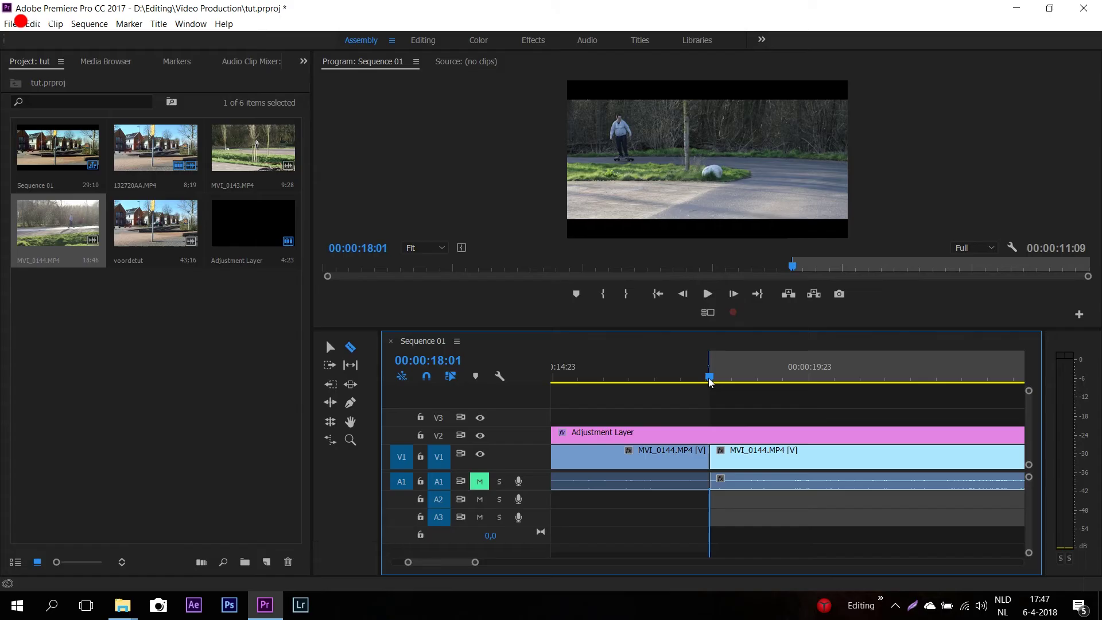
mouse_move(710, 383)
mouse_down()
mouse_move(1013, 385)
mouse_move(987, 387)
mouse_up()
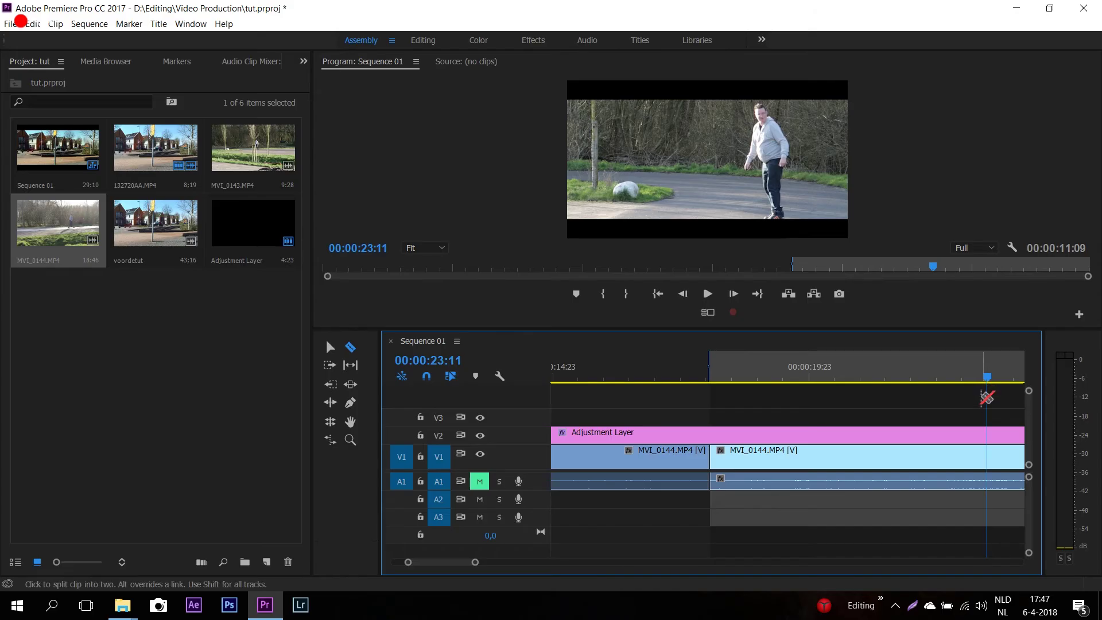
click(988, 457)
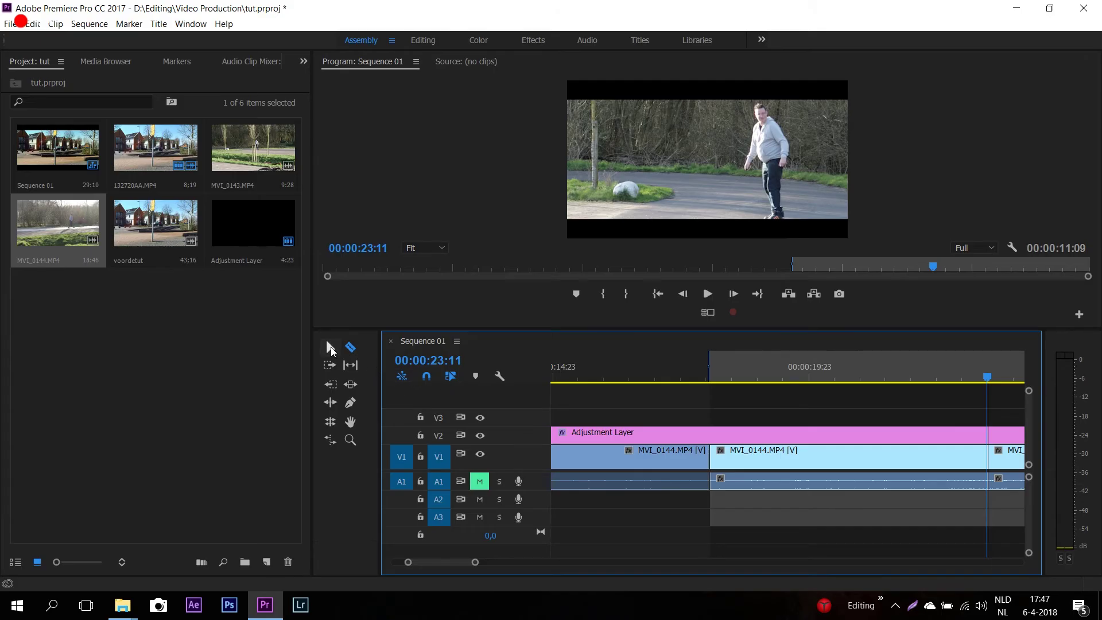
- Ripple delete the piece before 18:01, remove the tail after 23:11, and mark an Out point
click(331, 347)
right_click(633, 453)
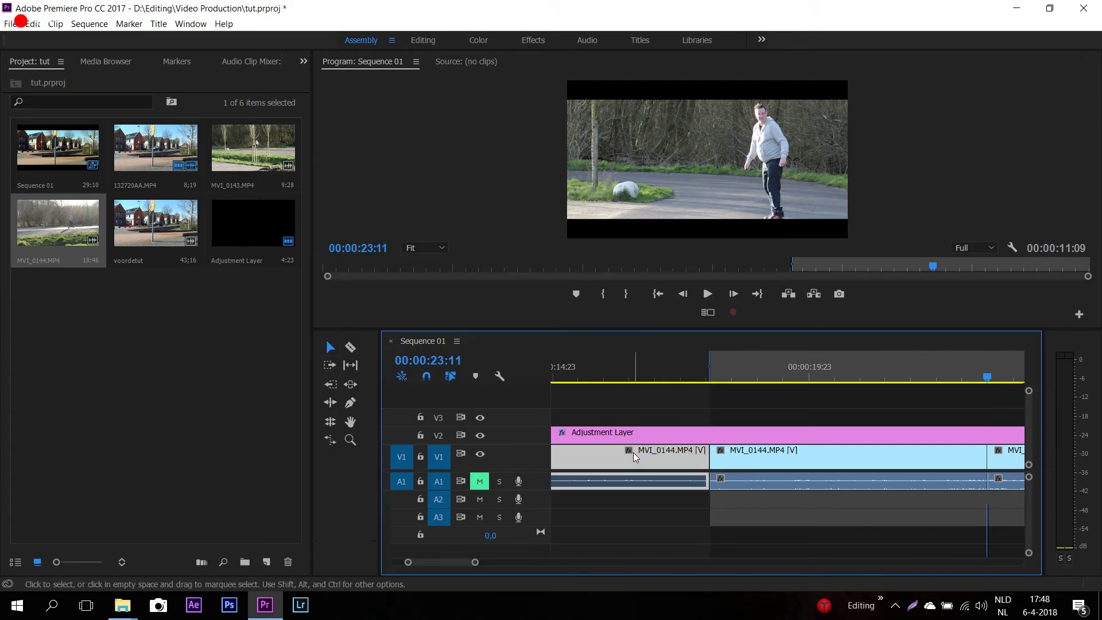
click(649, 77)
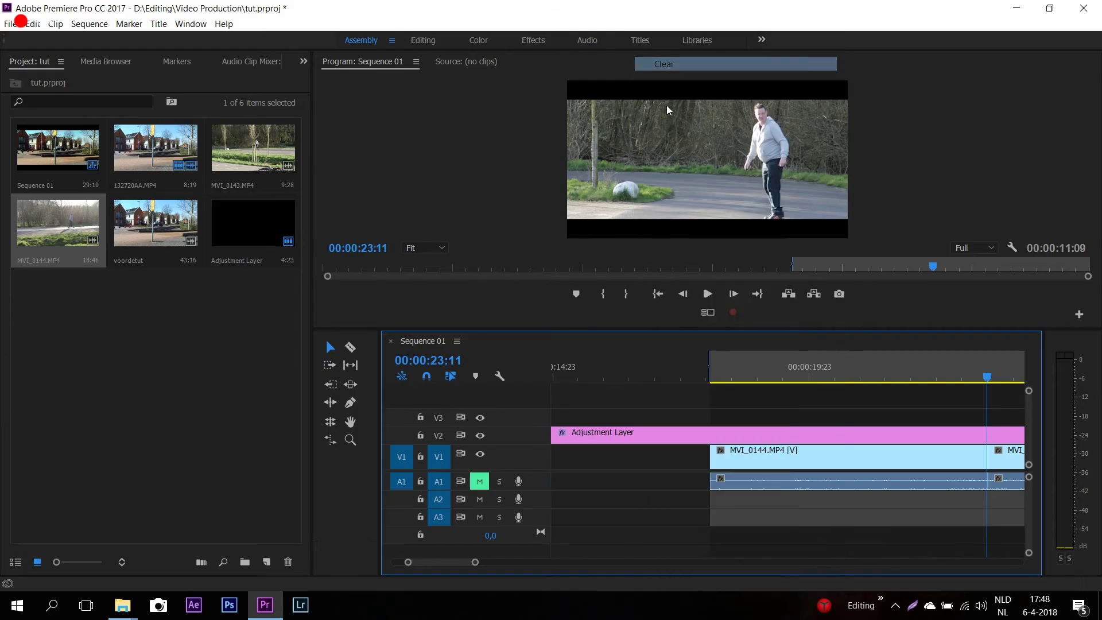
right_click(1016, 464)
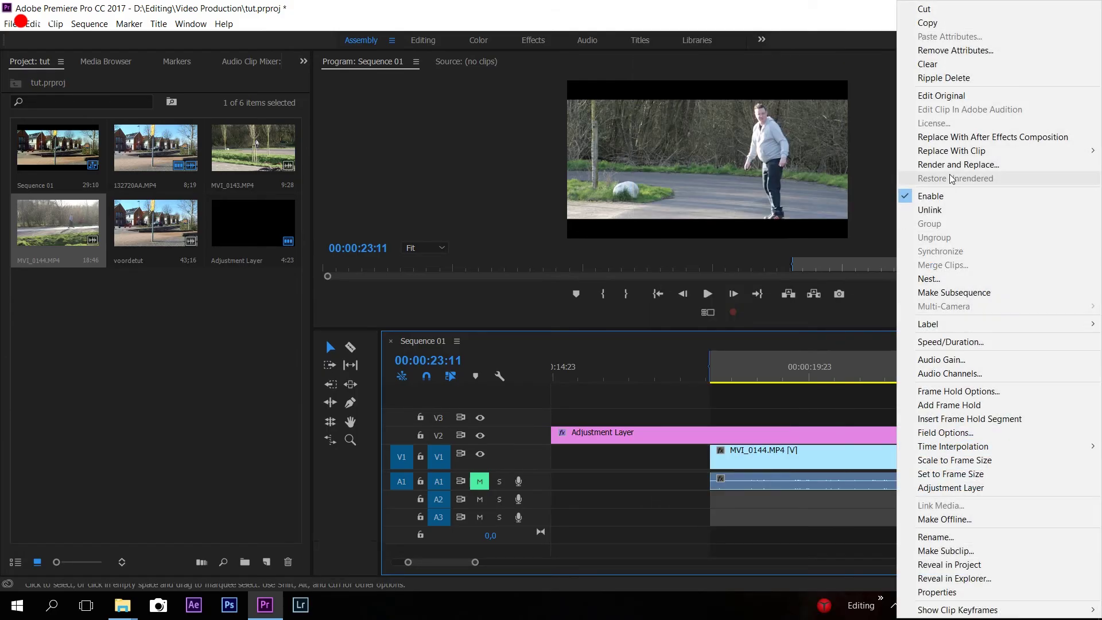
click(933, 64)
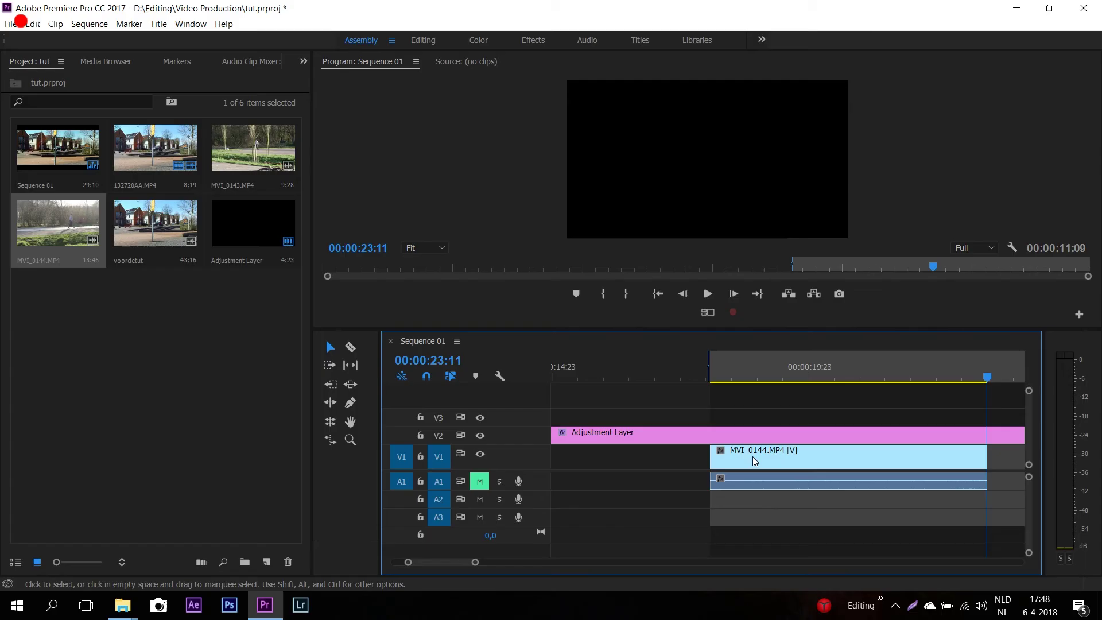
key(o)
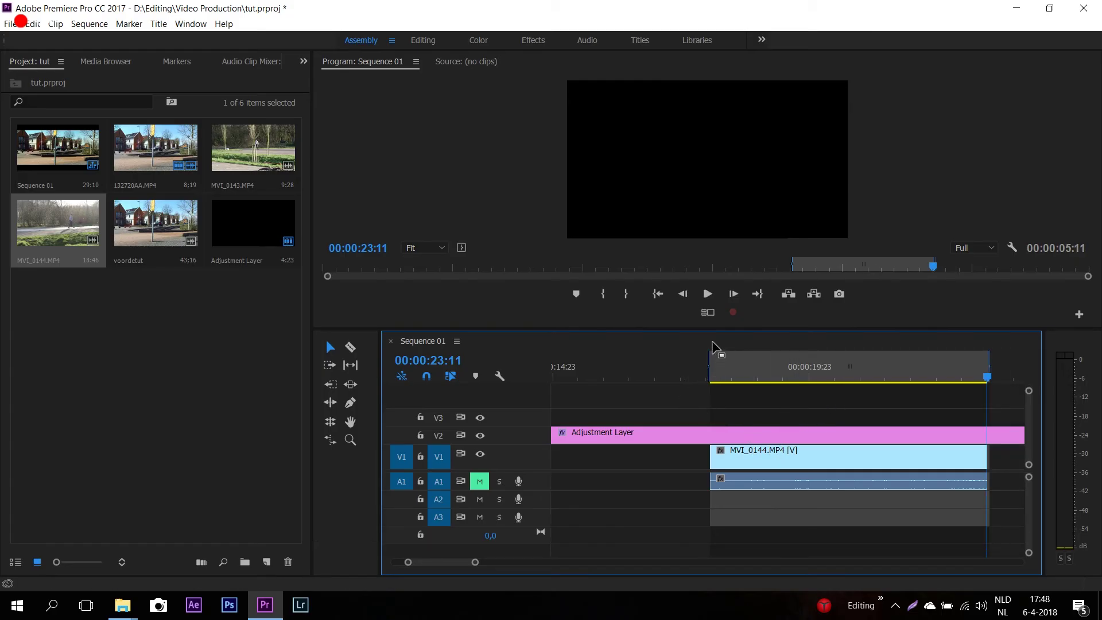
key(Right)
key(Right)
key(Right)
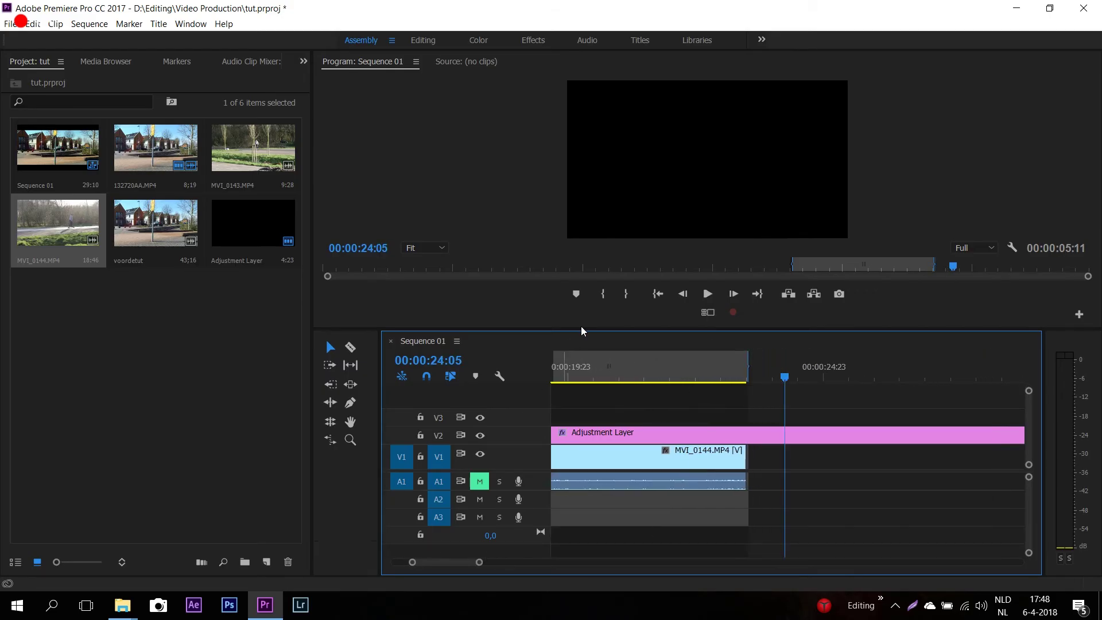
click(658, 294)
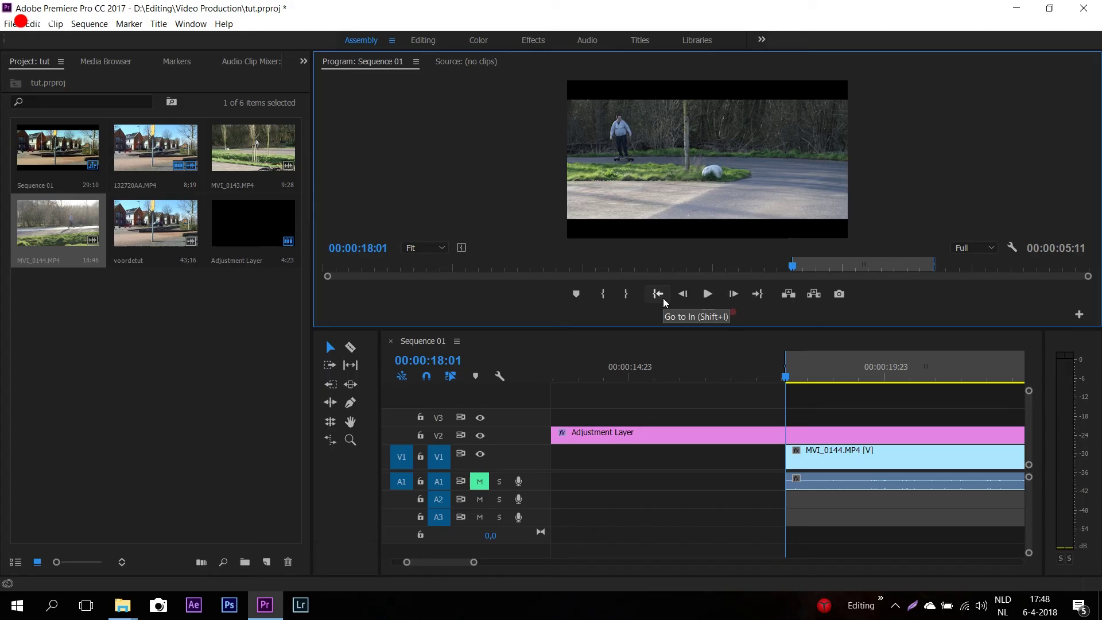
key(space)
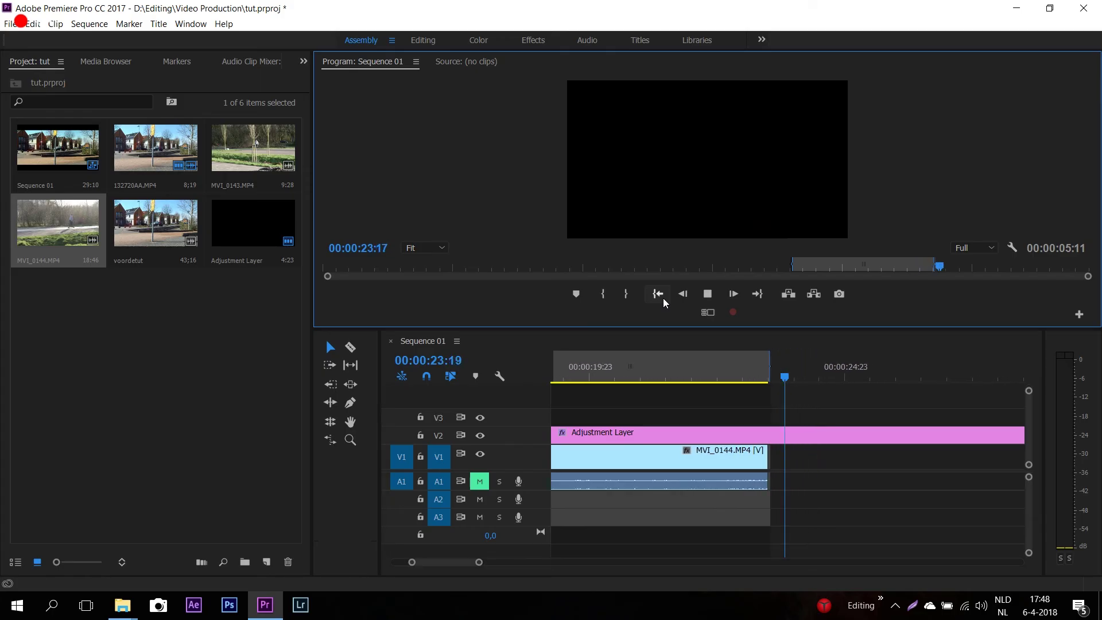
key(space)
drag(785, 378, 615, 343)
drag(443, 560, 438, 560)
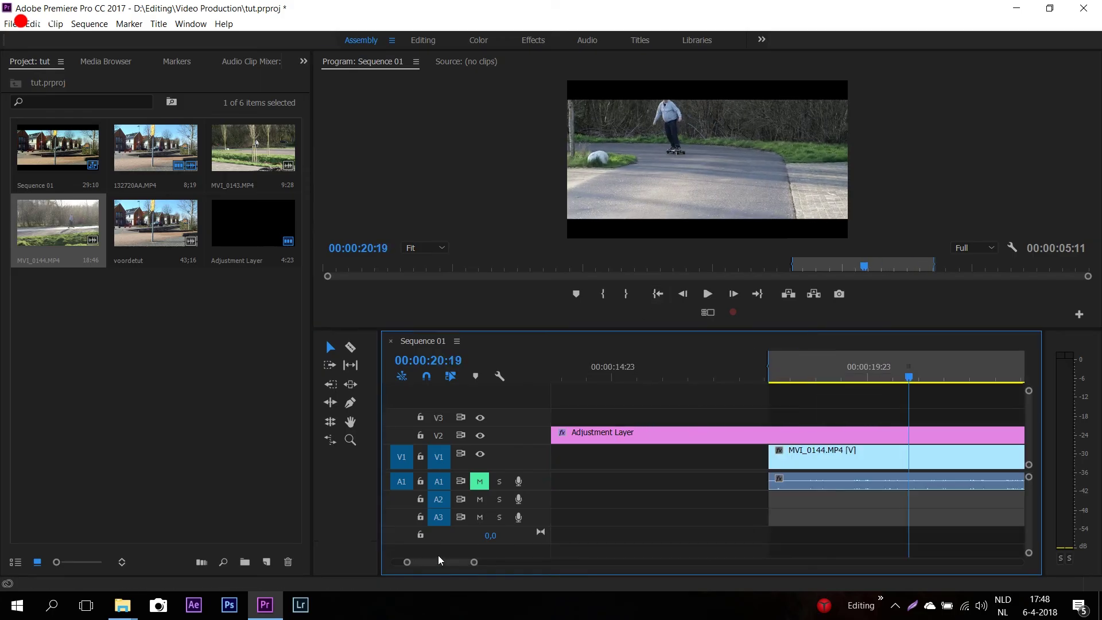
drag(902, 381, 777, 339)
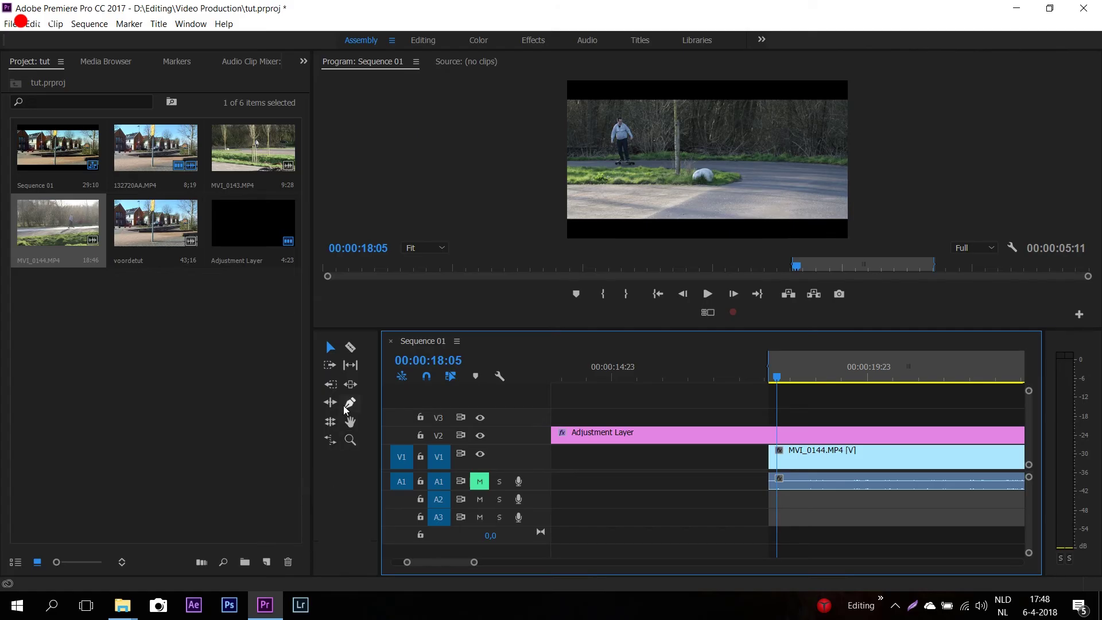
- Display the Time Remapping speed line on MVI_0144.MP4 and pick the Pen tool
click(779, 452)
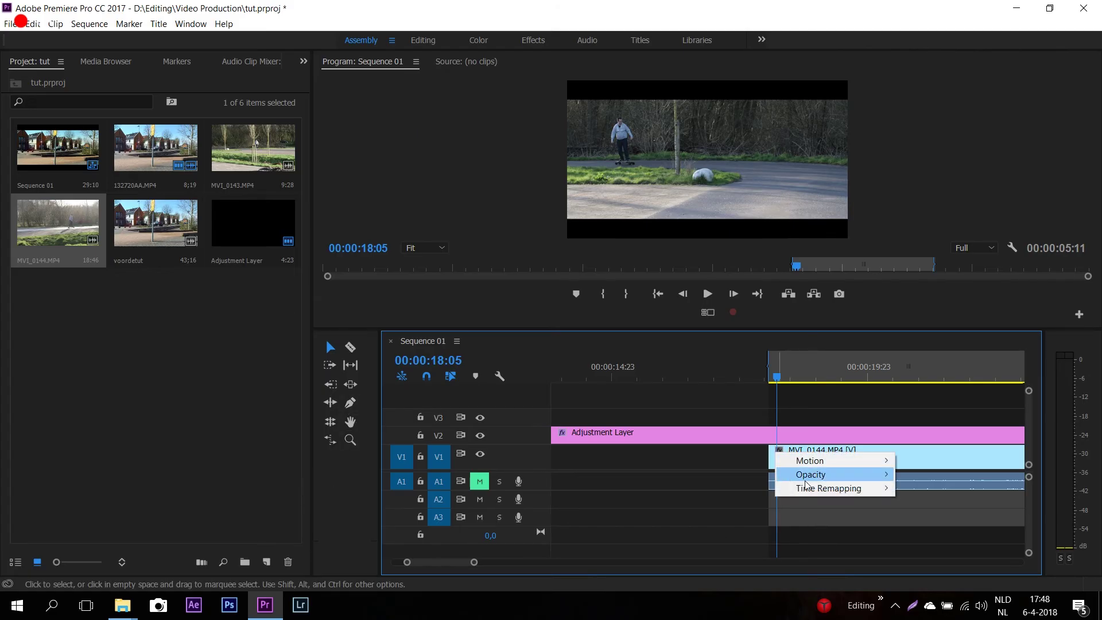
mouse_move(836, 489)
click(907, 491)
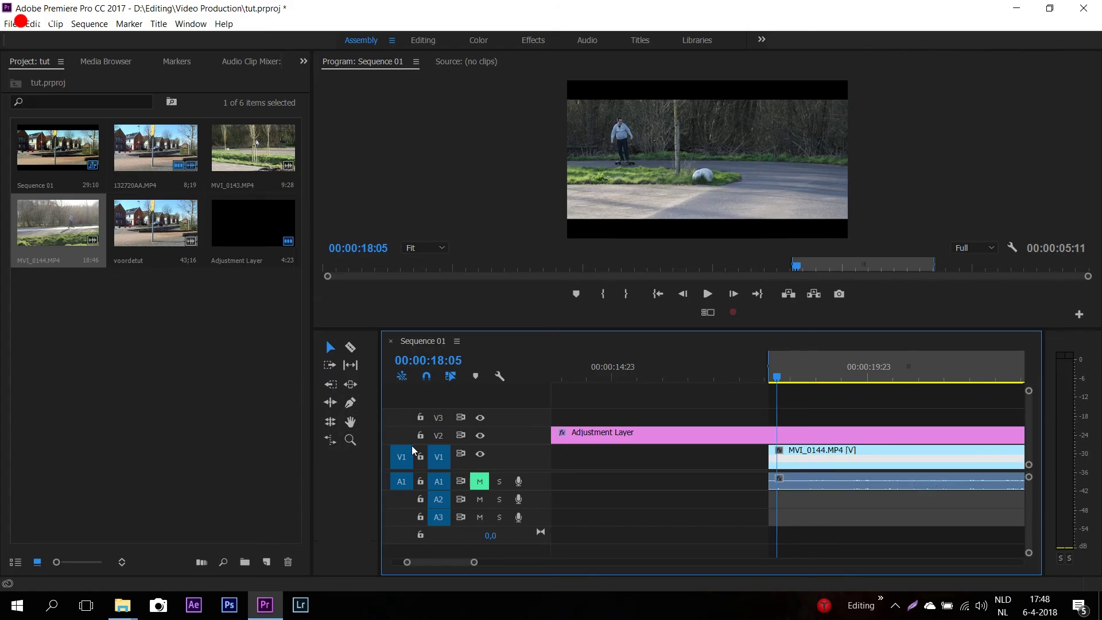
click(351, 402)
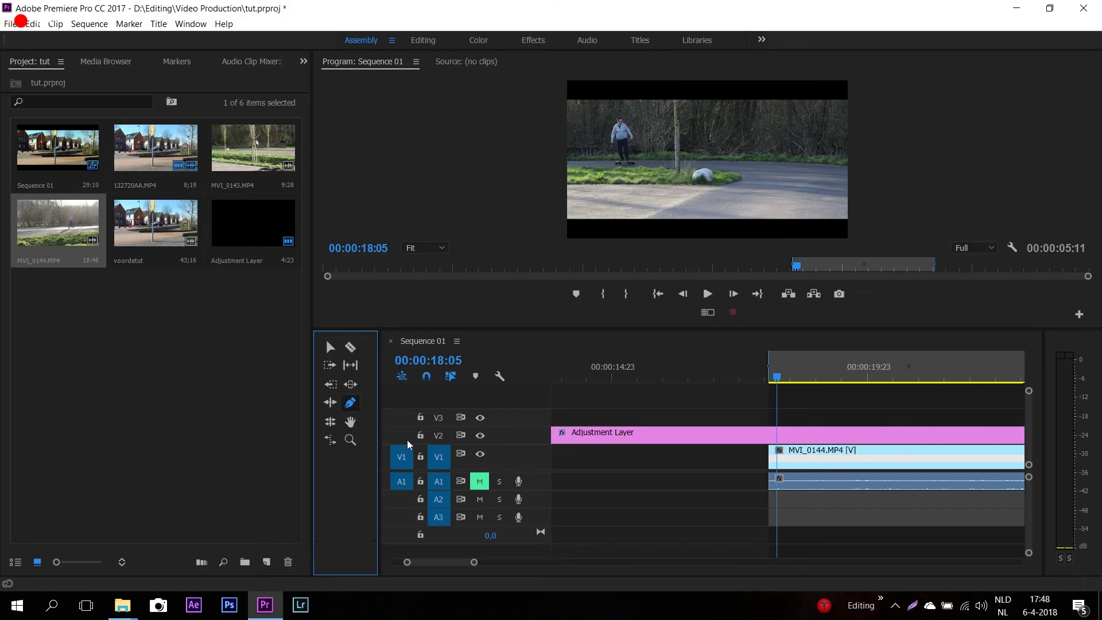
drag(437, 562, 430, 563)
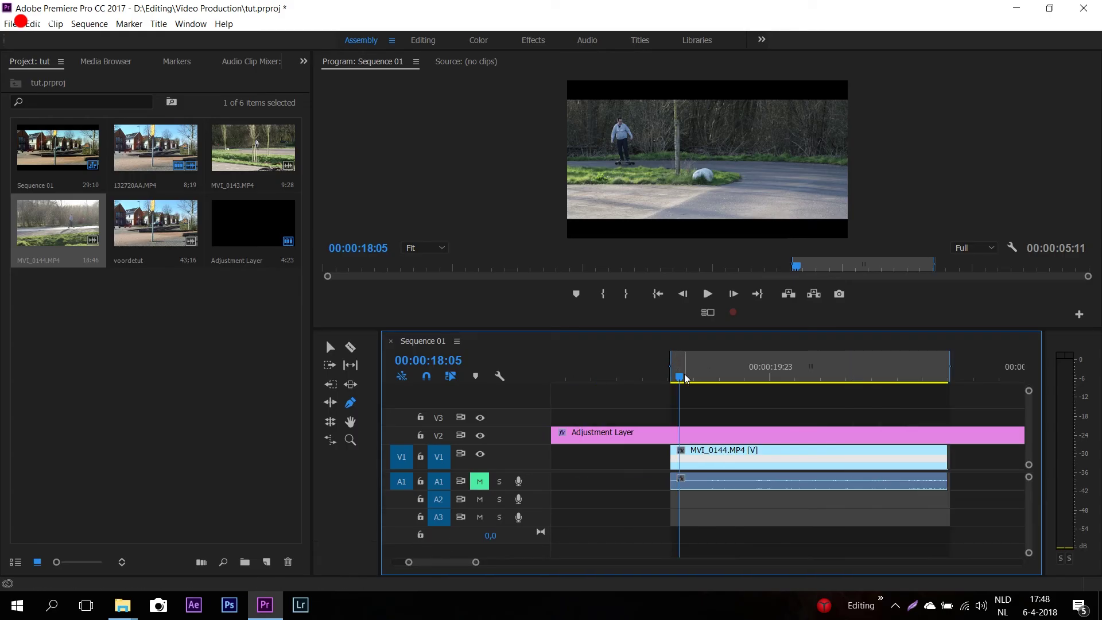
- Move the playhead to 00:00:18:22, select MVI_0144.MP4 with the Selection tool, and expand V1
drag(683, 381, 717, 386)
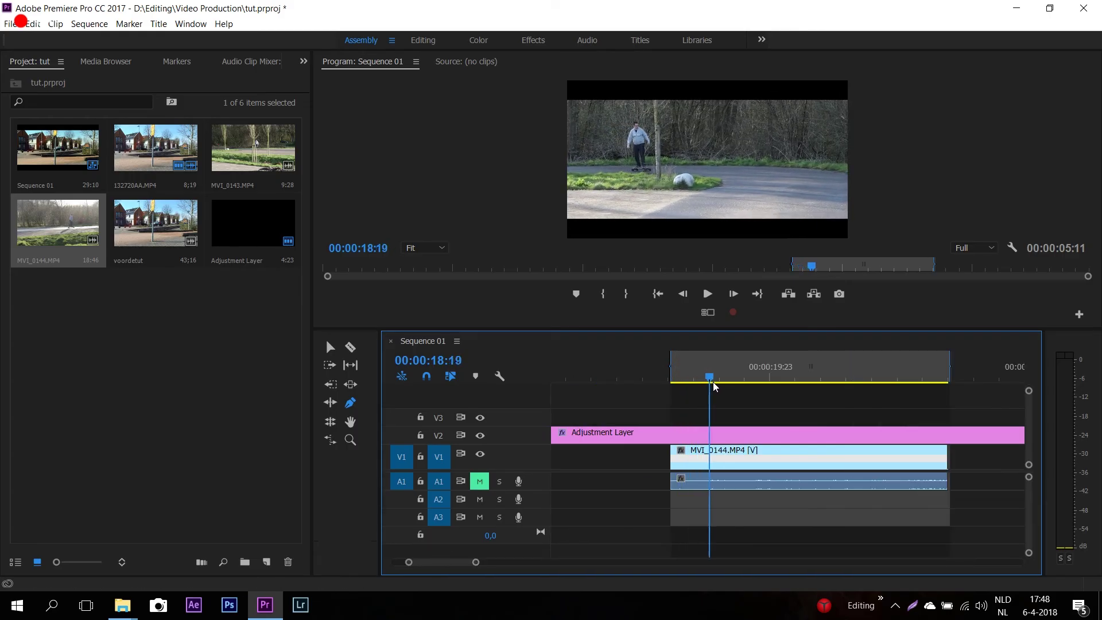
drag(717, 386, 719, 385)
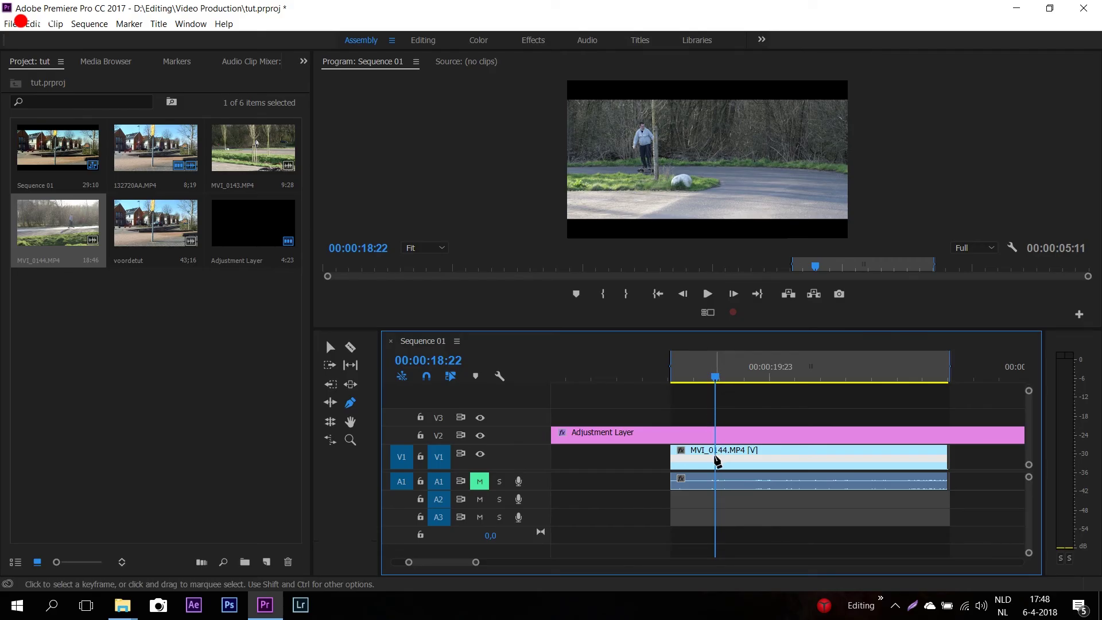
click(717, 459)
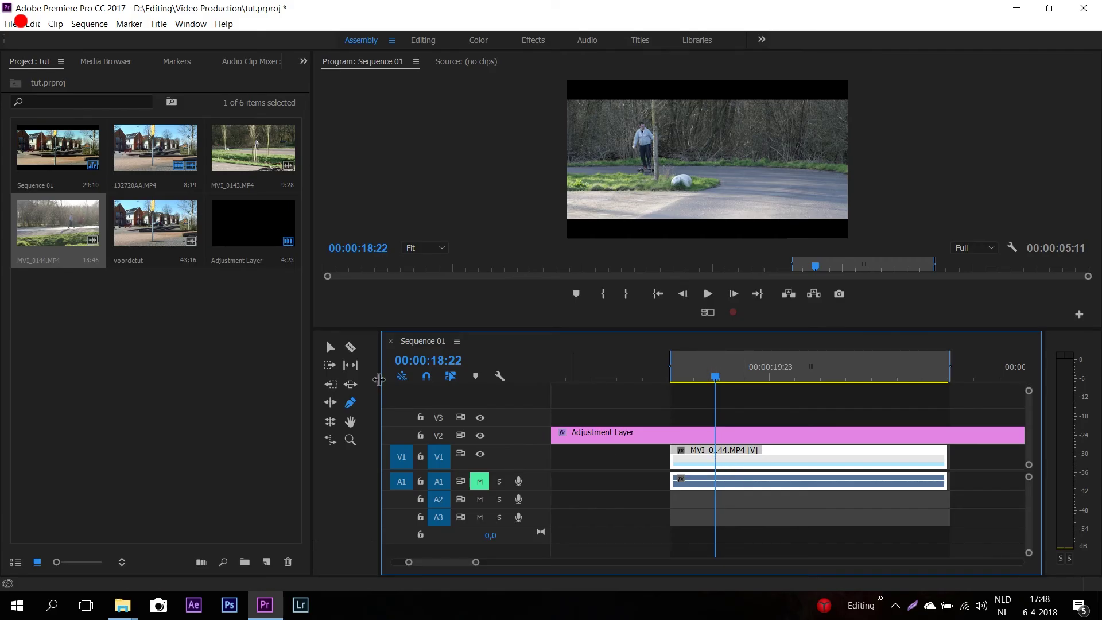
click(330, 347)
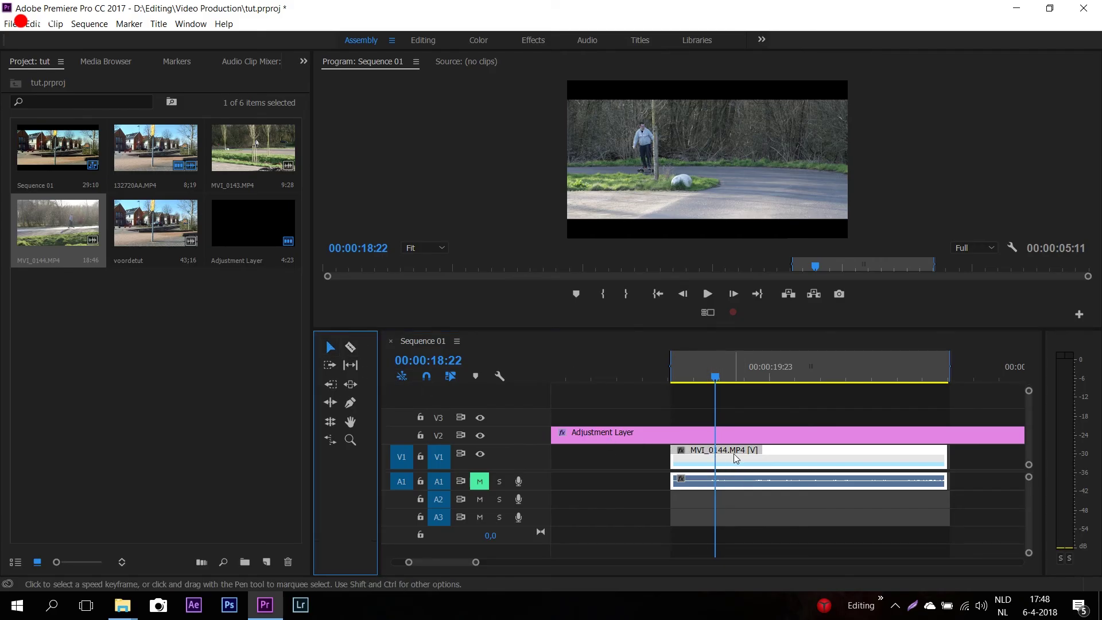
click(521, 442)
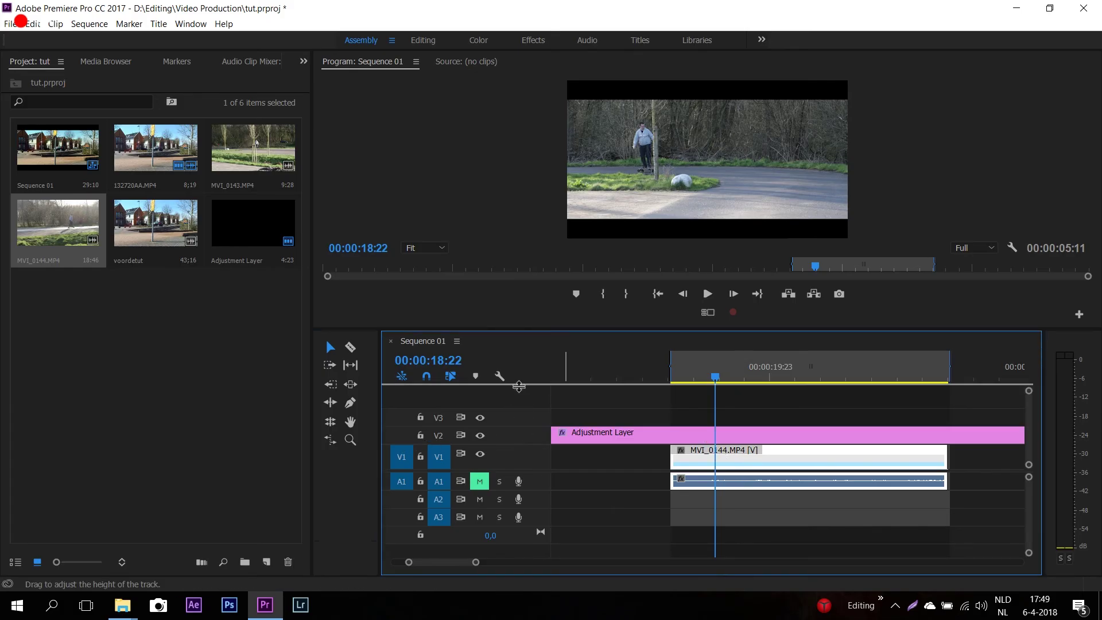
double_click(519, 453)
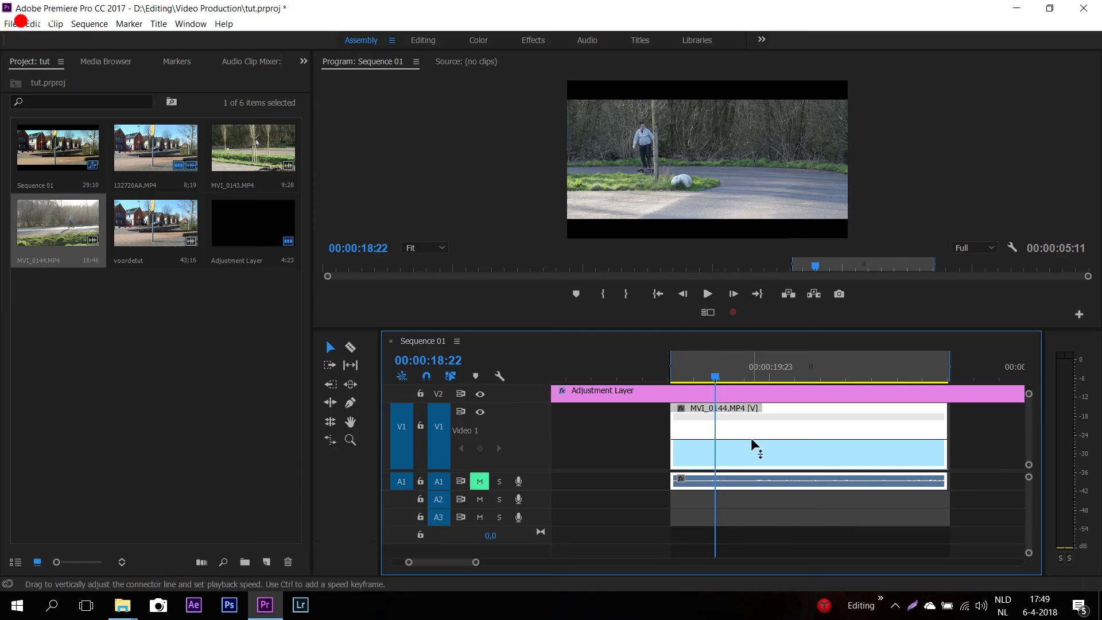
- Add a speed keyframe at 18:22, slow the clip after it, and split it into a ramp
drag(753, 446, 753, 443)
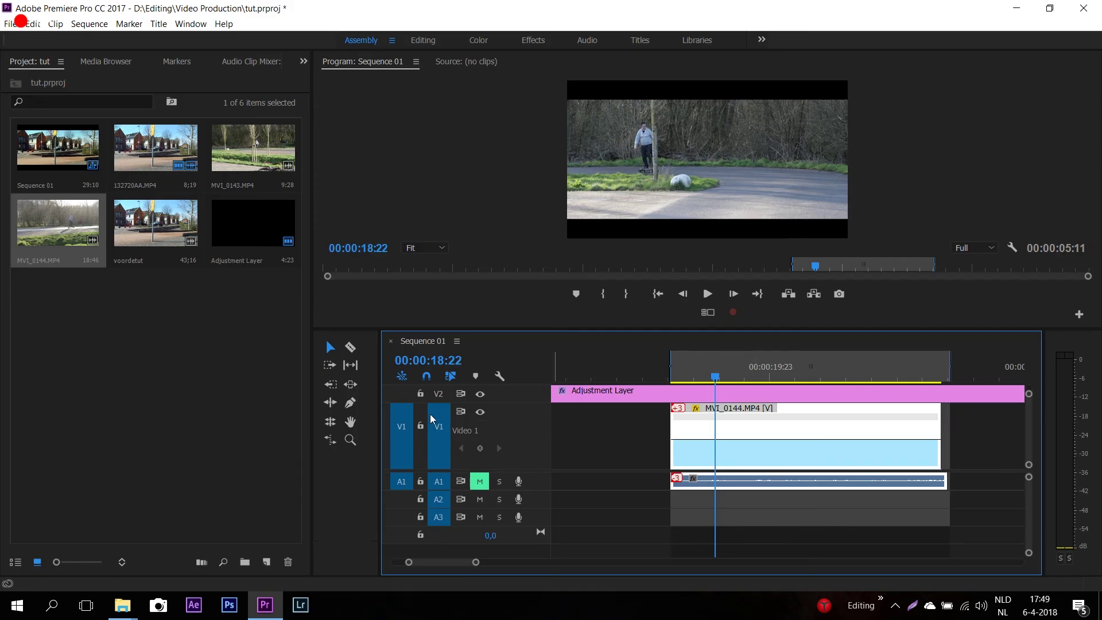
click(350, 403)
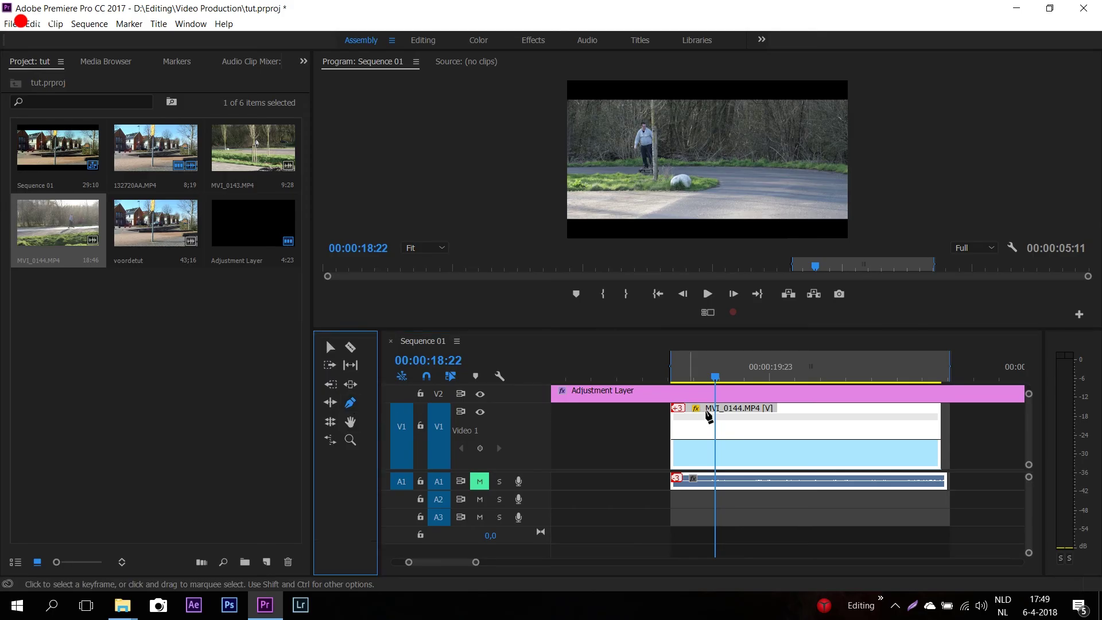
click(718, 442)
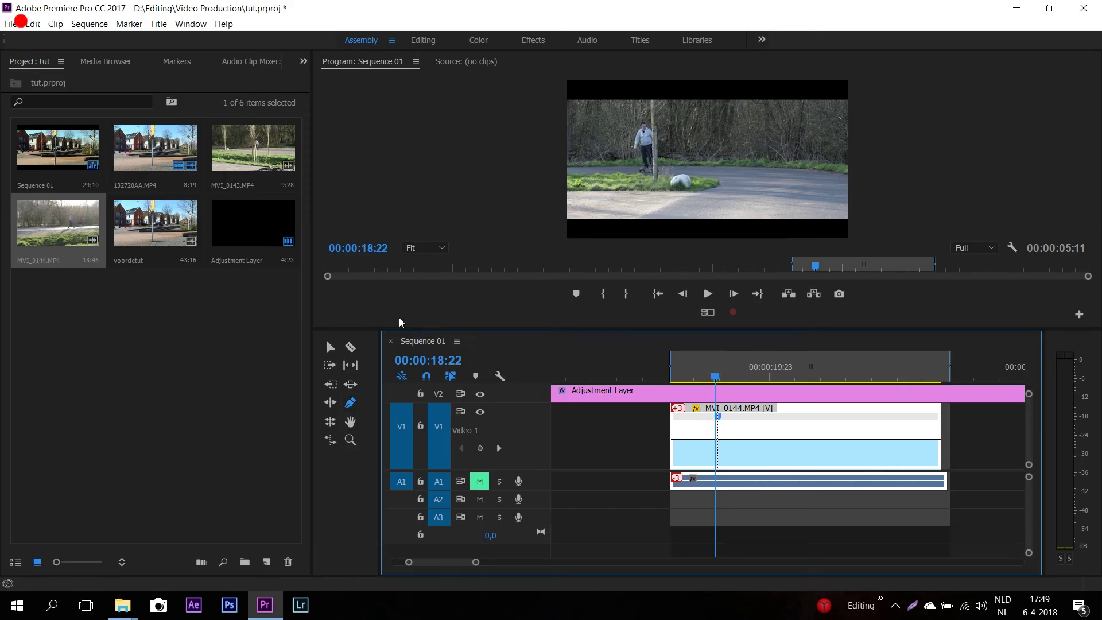
click(330, 346)
drag(728, 439, 728, 443)
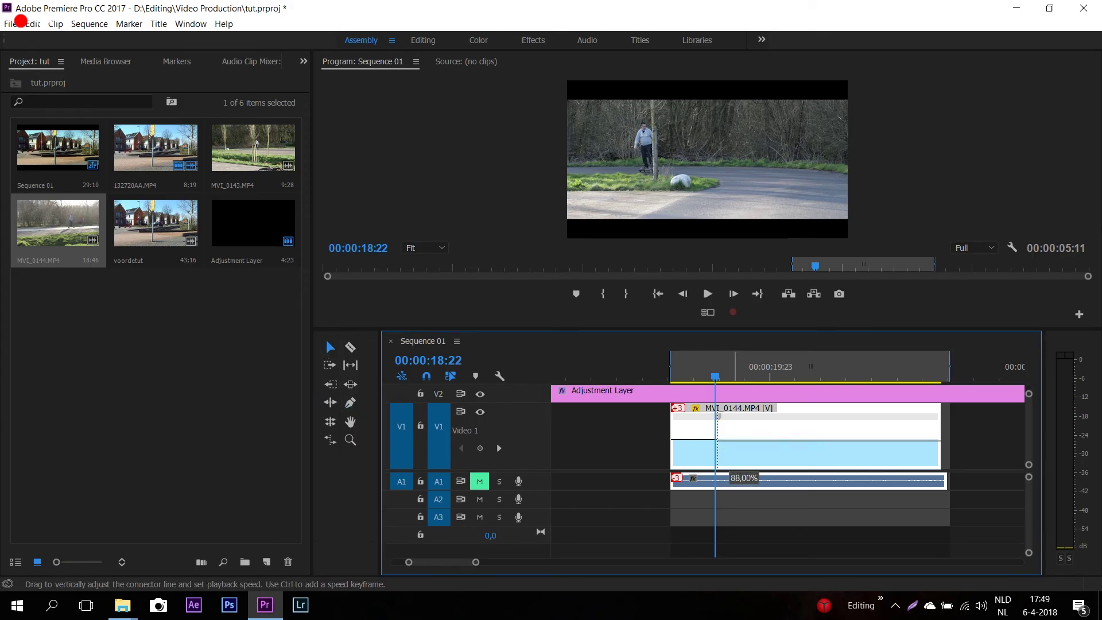
drag(731, 482, 730, 481)
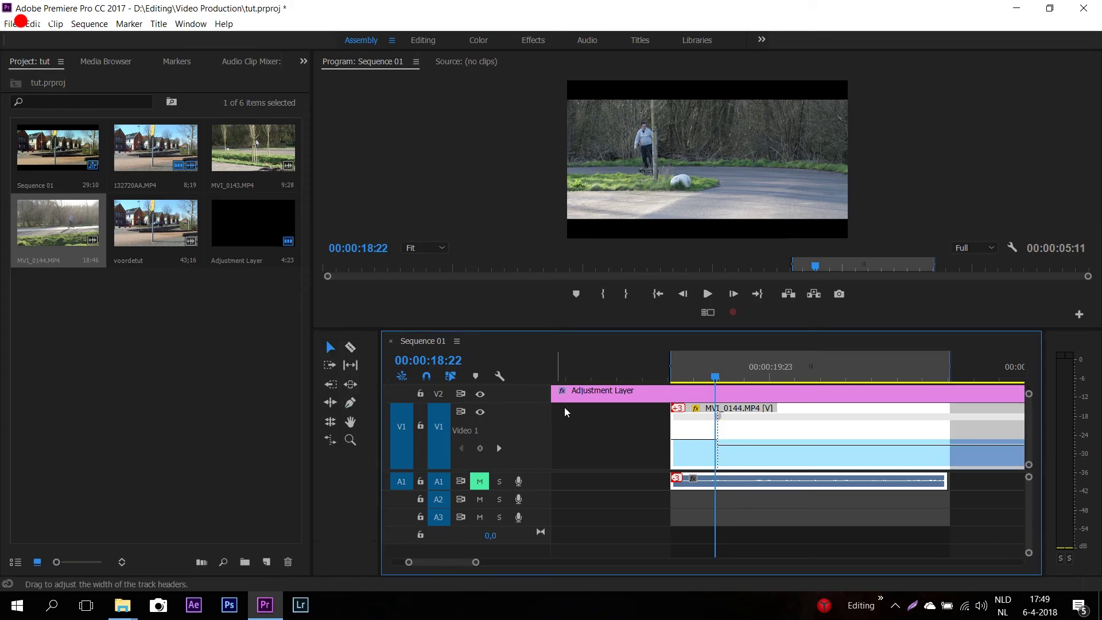
drag(720, 425, 727, 420)
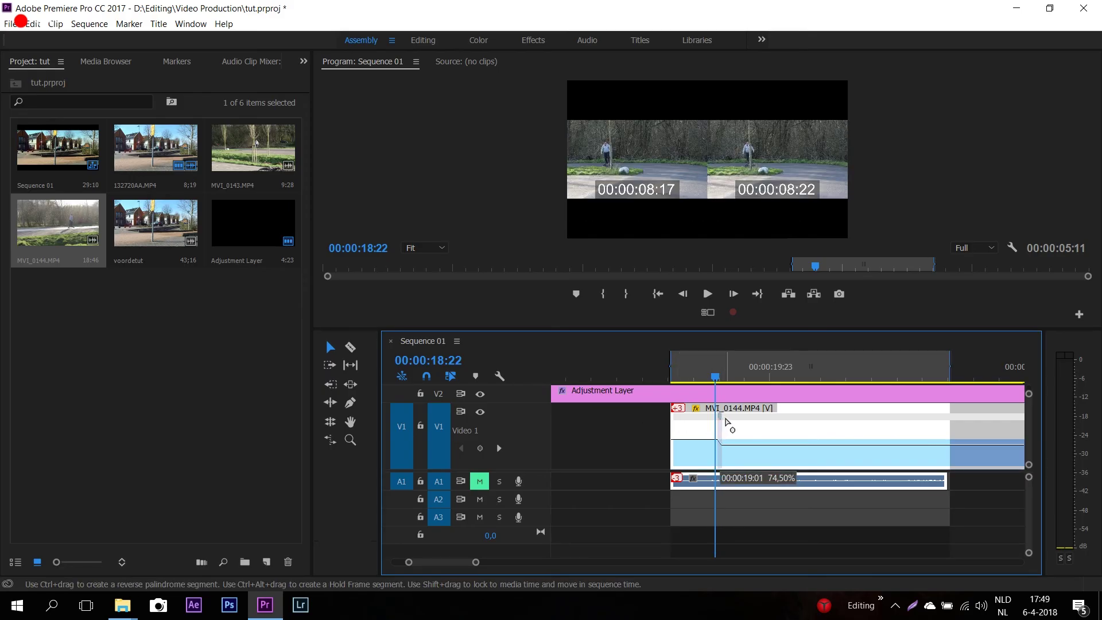
- Check the first ramp at 19:01 and play forward to find the slow section's end at 21:13
click(722, 379)
click(722, 441)
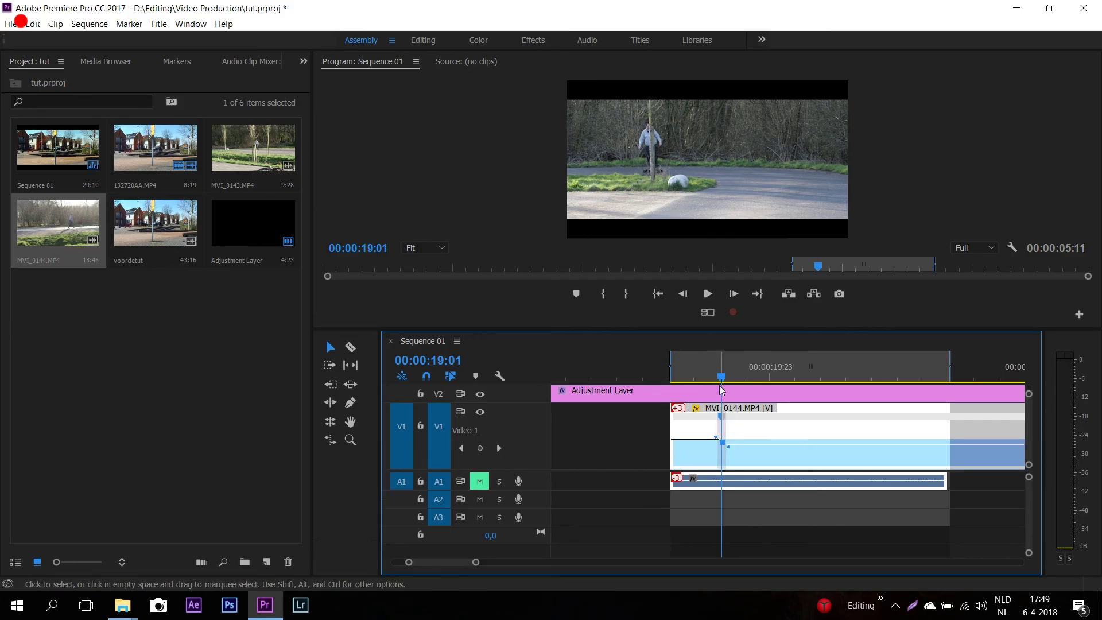
drag(722, 378, 810, 396)
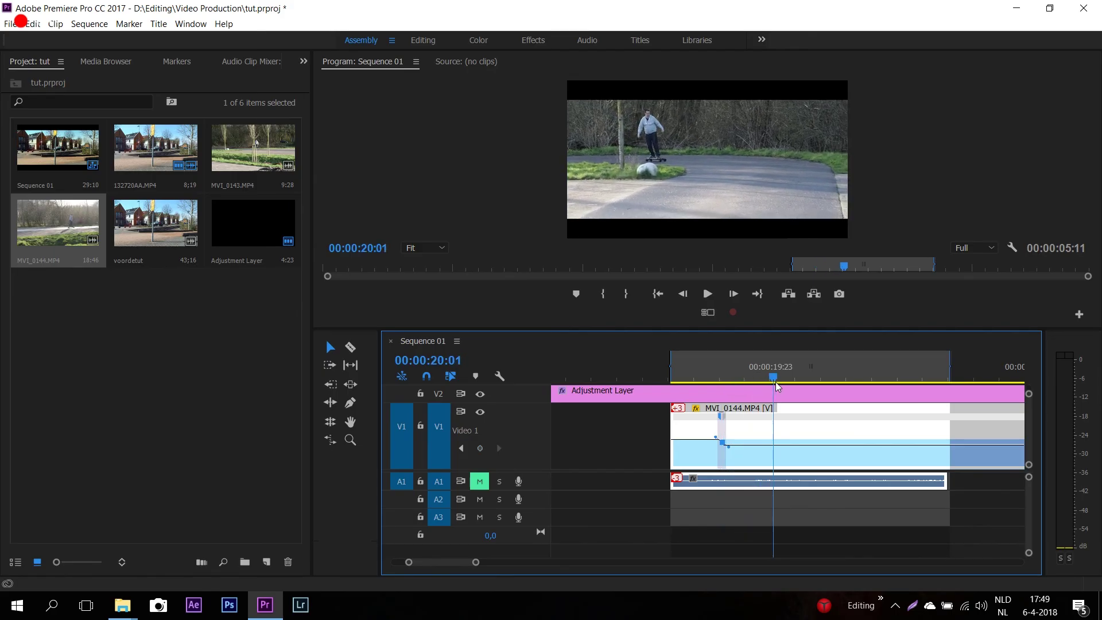
key(space)
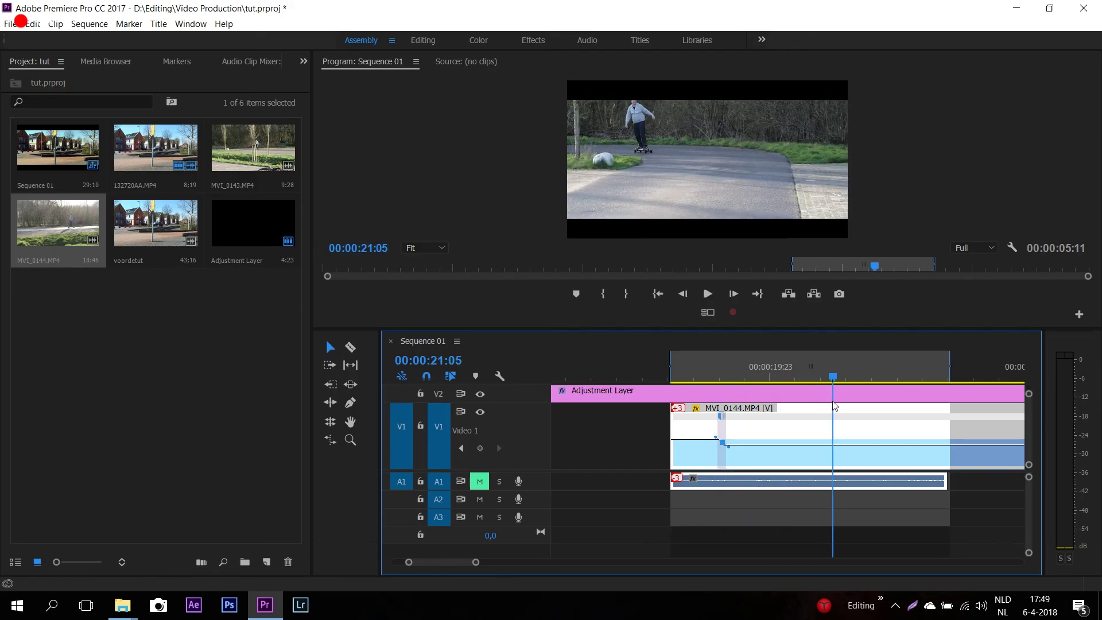
key(space)
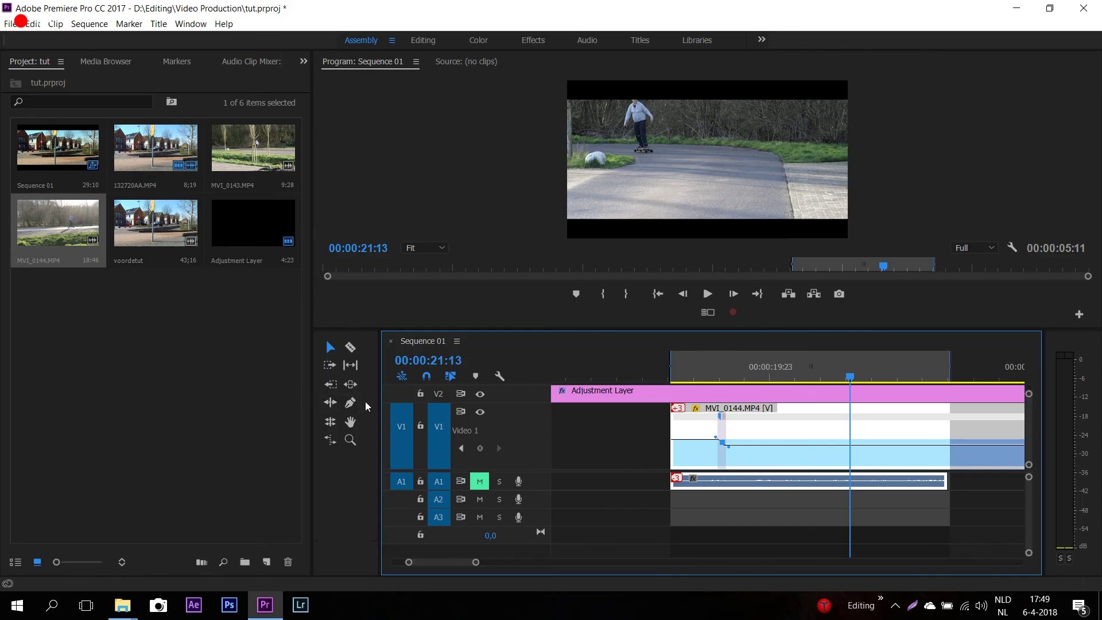
- Add a second speed keyframe at 21:13, speed up the section after it, and ramp it gradually
click(350, 403)
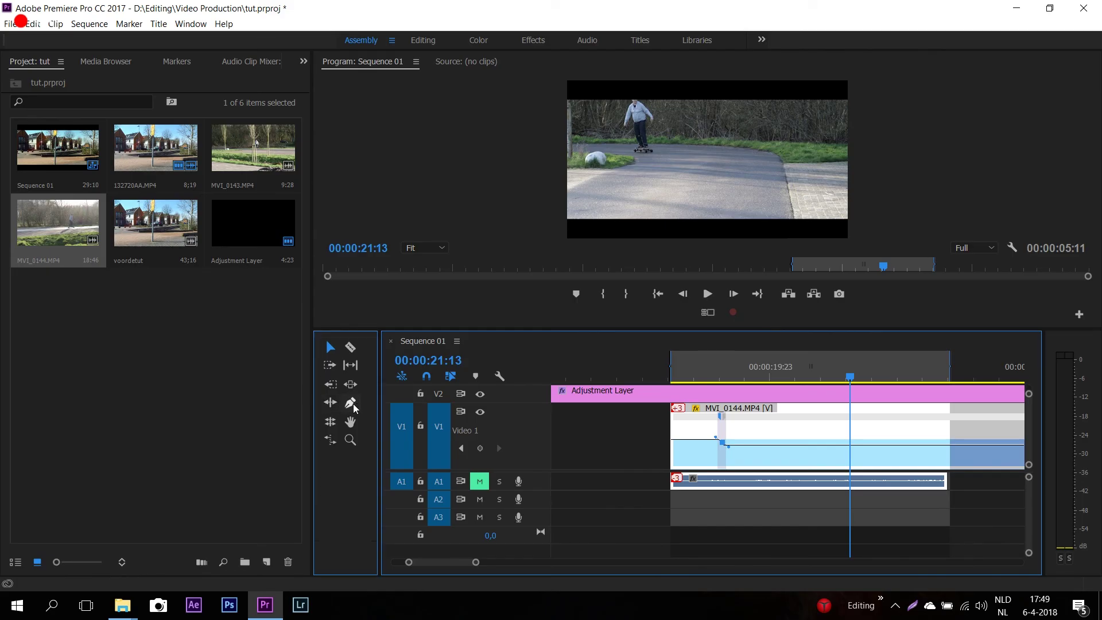
click(850, 445)
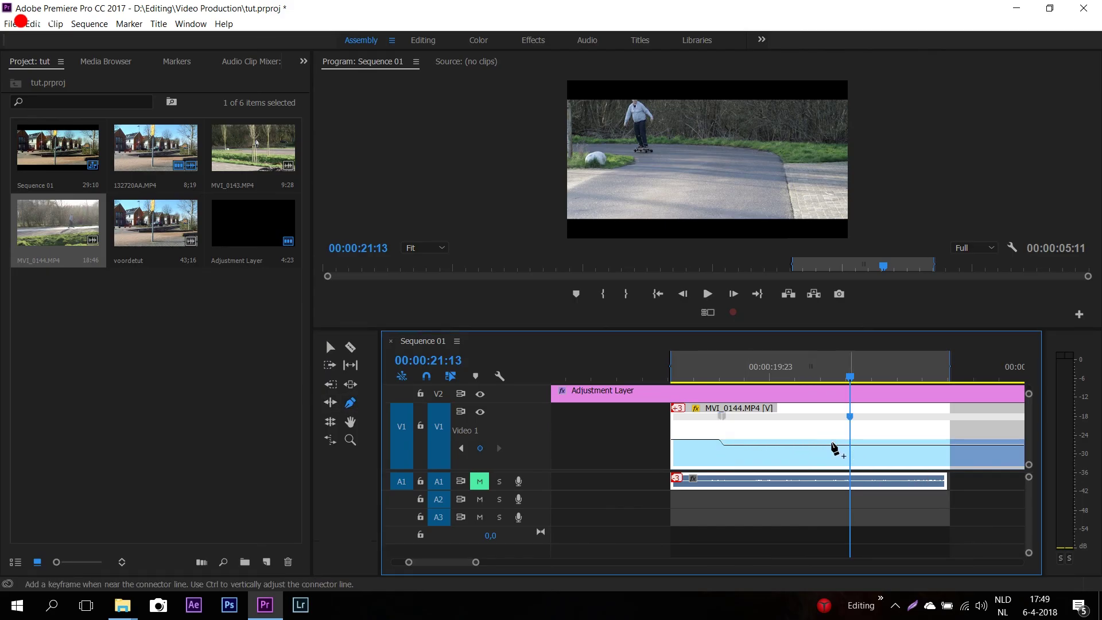
click(330, 346)
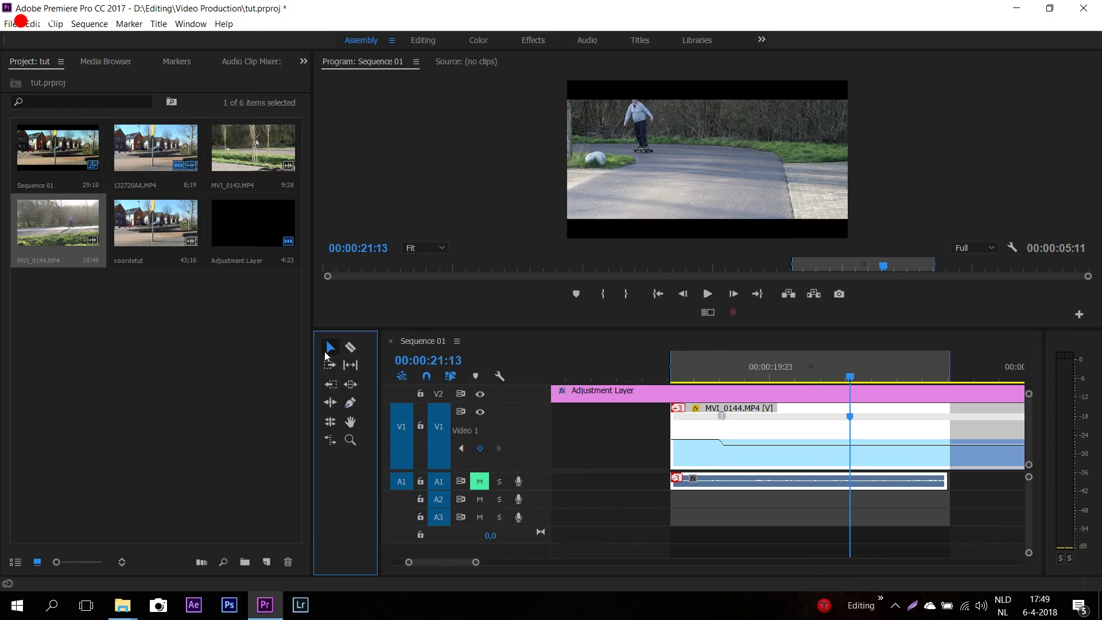
drag(868, 445, 839, 422)
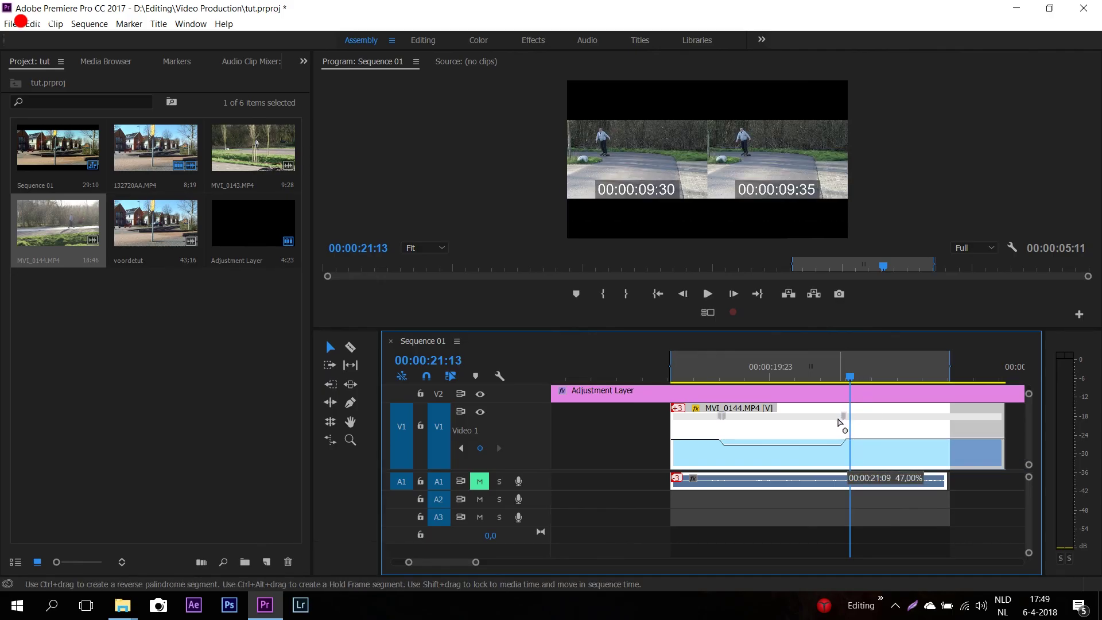
drag(847, 423, 853, 419)
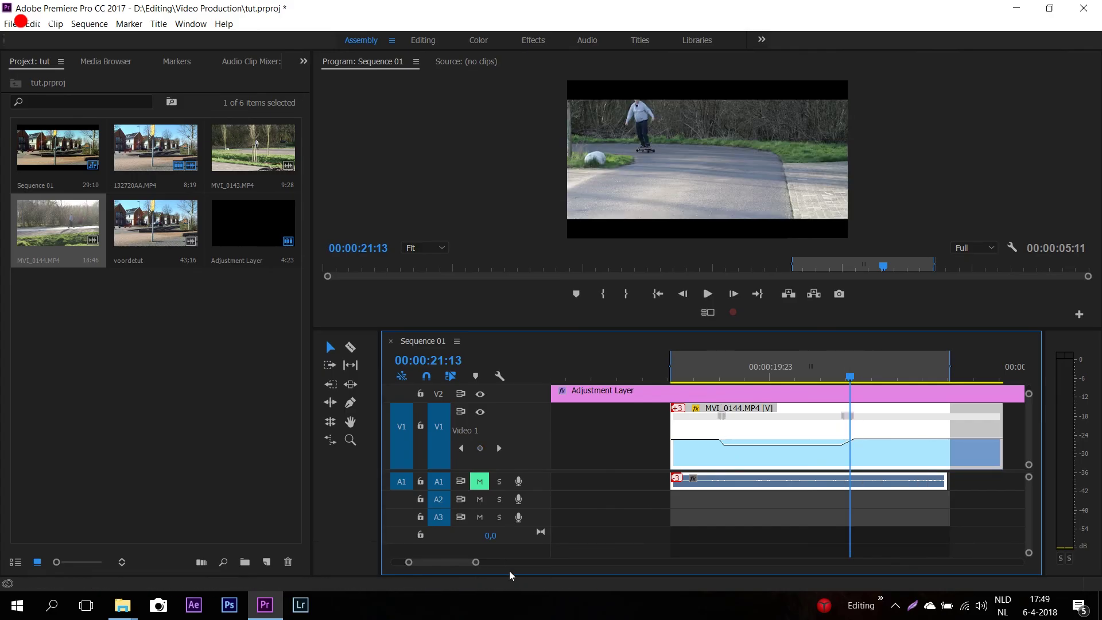
click(657, 293)
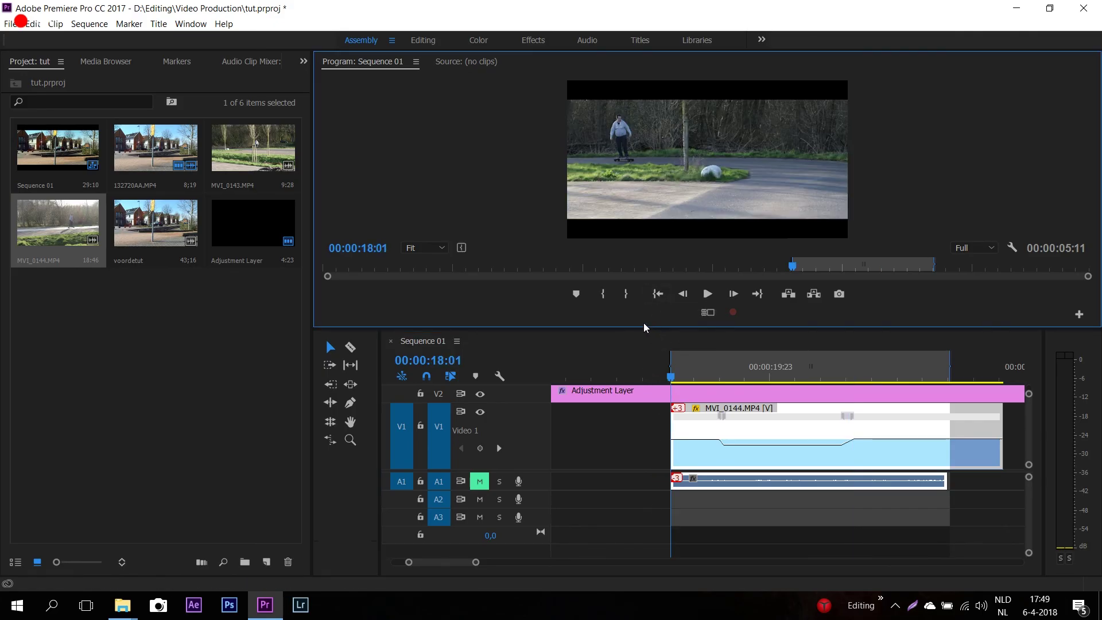
- Enlarge the program monitor and play the speed-ramped MVI_0144.MP4 section from 18:01 to 24:07
drag(646, 329, 650, 446)
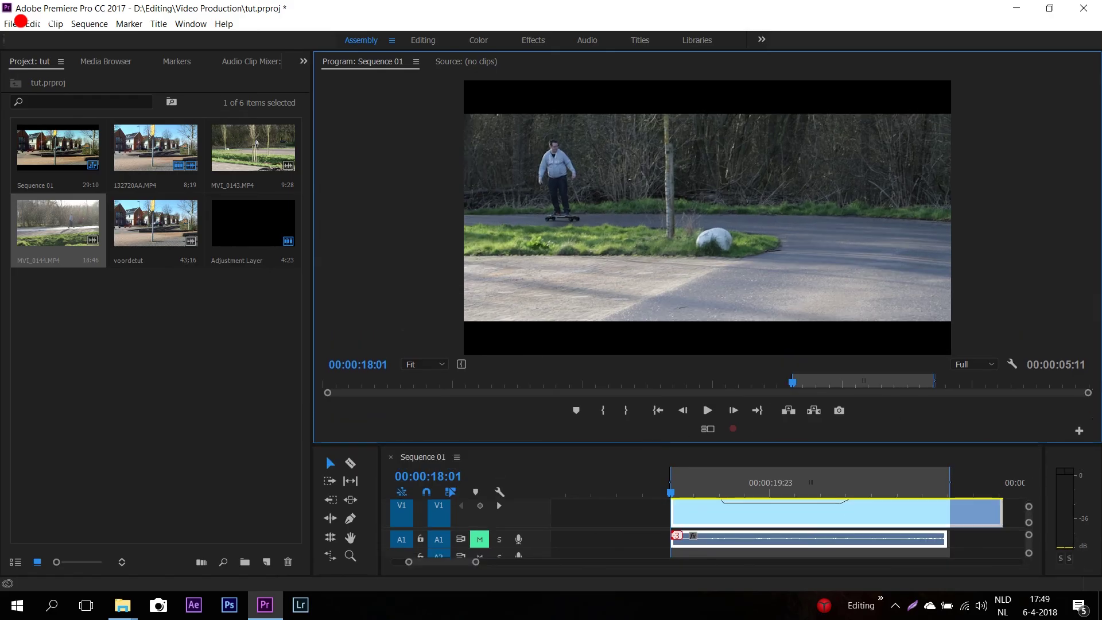
key(space)
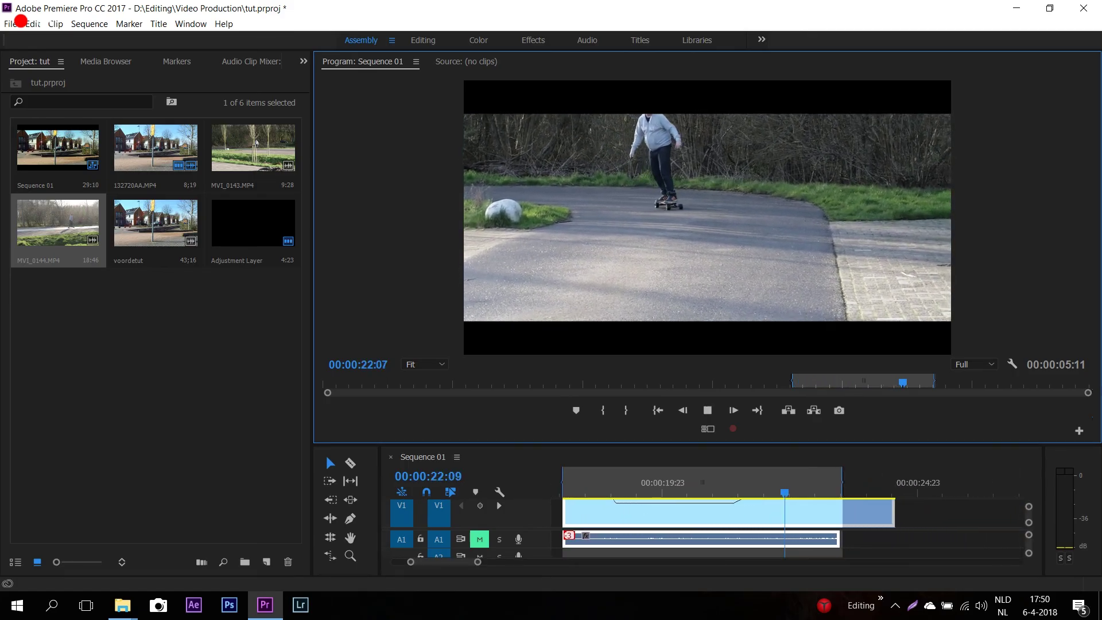
key(space)
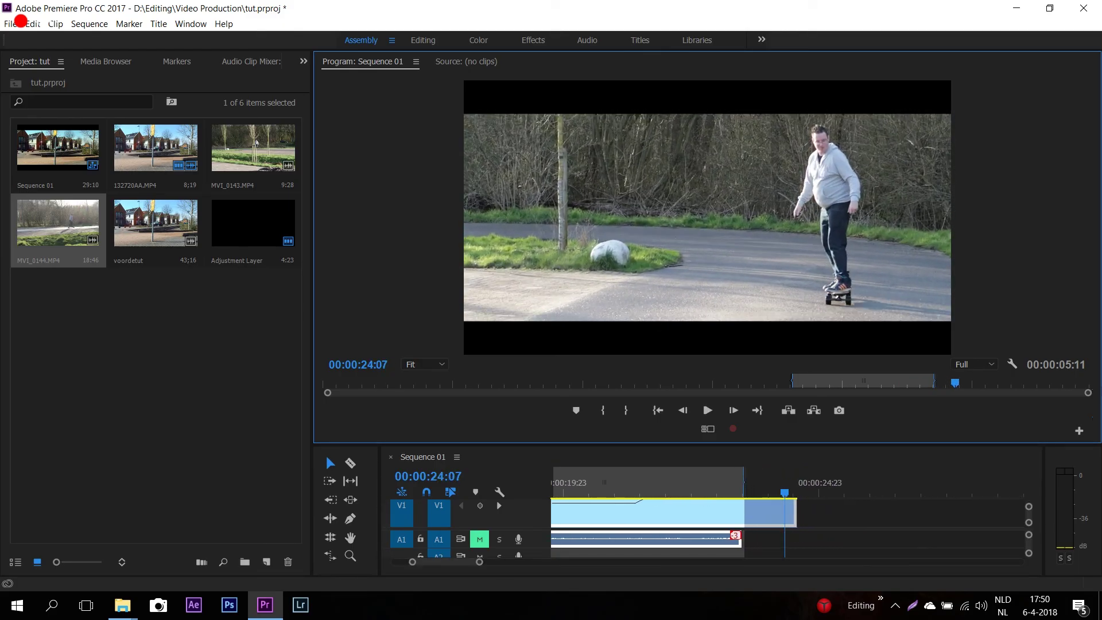